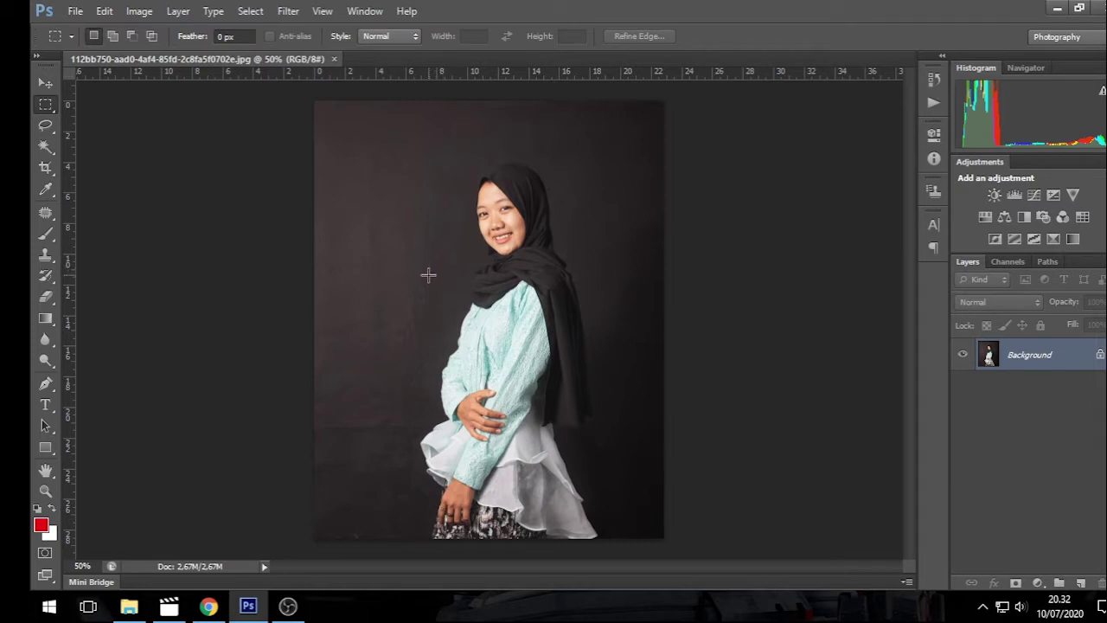
- Zoom in on the woman's face and select the Patch Tool from the healing tools
scroll(428, 274, up, 1)
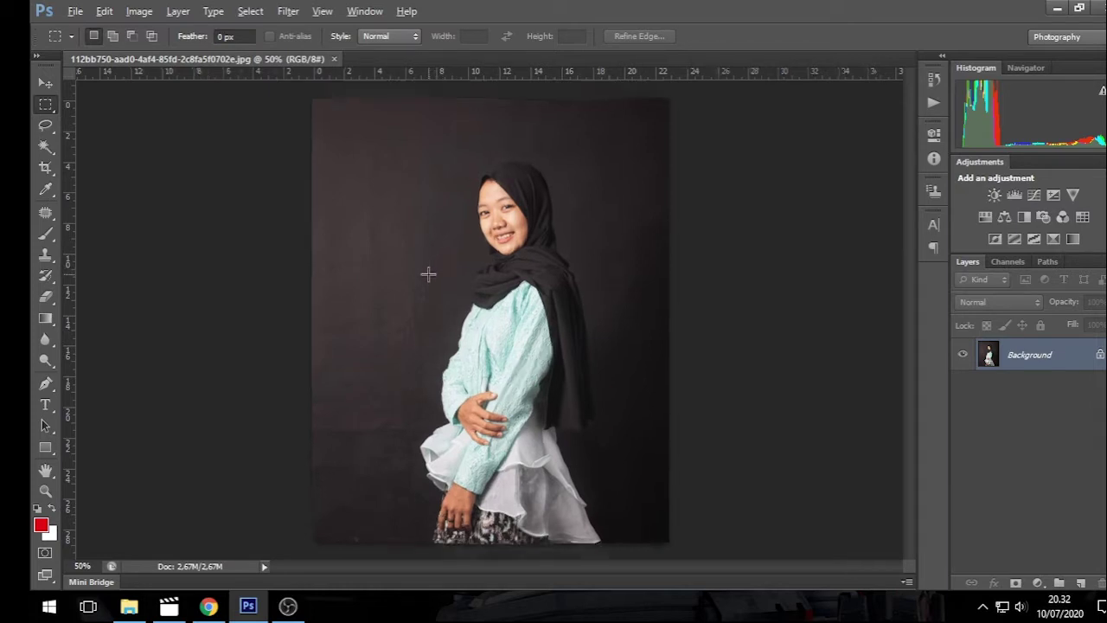
scroll(428, 274, up, 2)
scroll(428, 274, up, 2)
scroll(428, 274, up, 1)
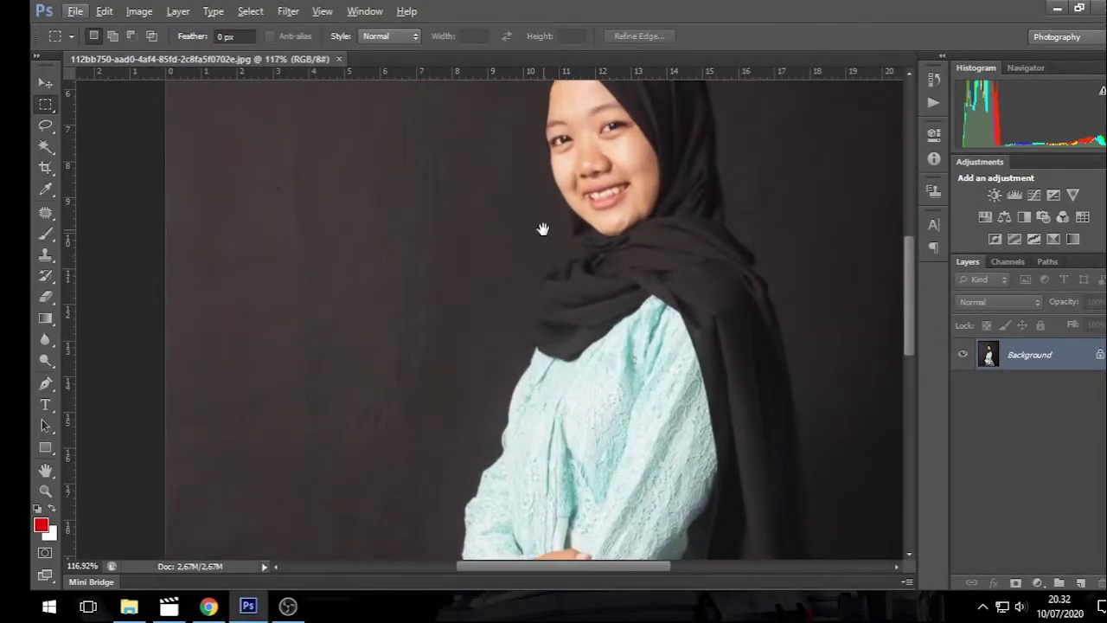
drag(543, 229, 561, 377)
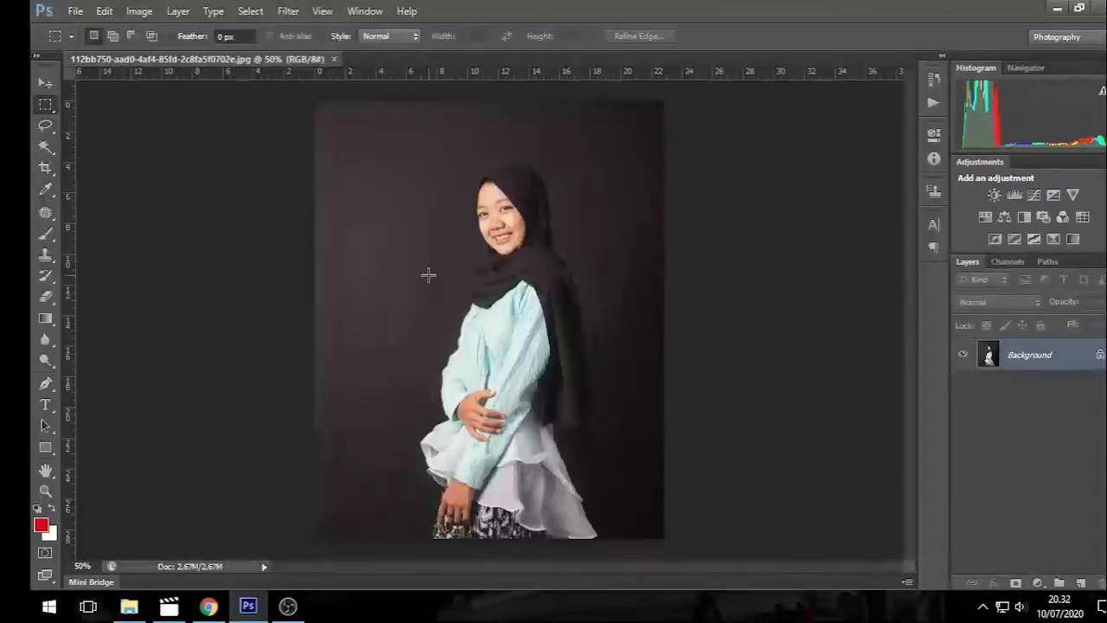
scroll(428, 275, up, 5)
scroll(482, 254, up, 2)
scroll(563, 366, up, 2)
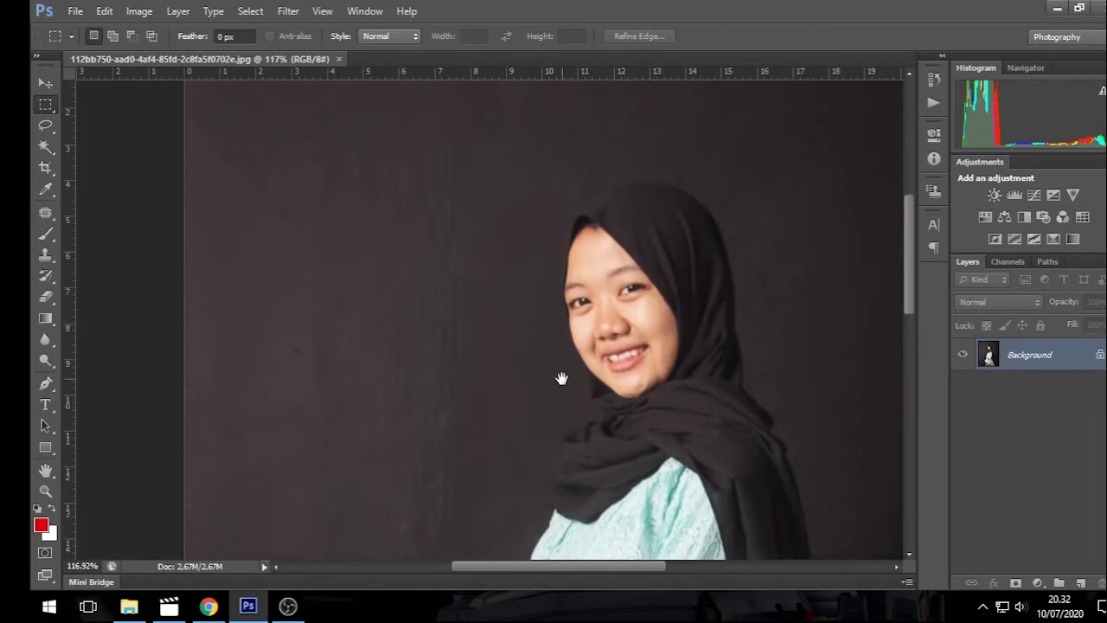
scroll(562, 372, up, 2)
scroll(566, 351, up, 1)
scroll(537, 311, up, 1)
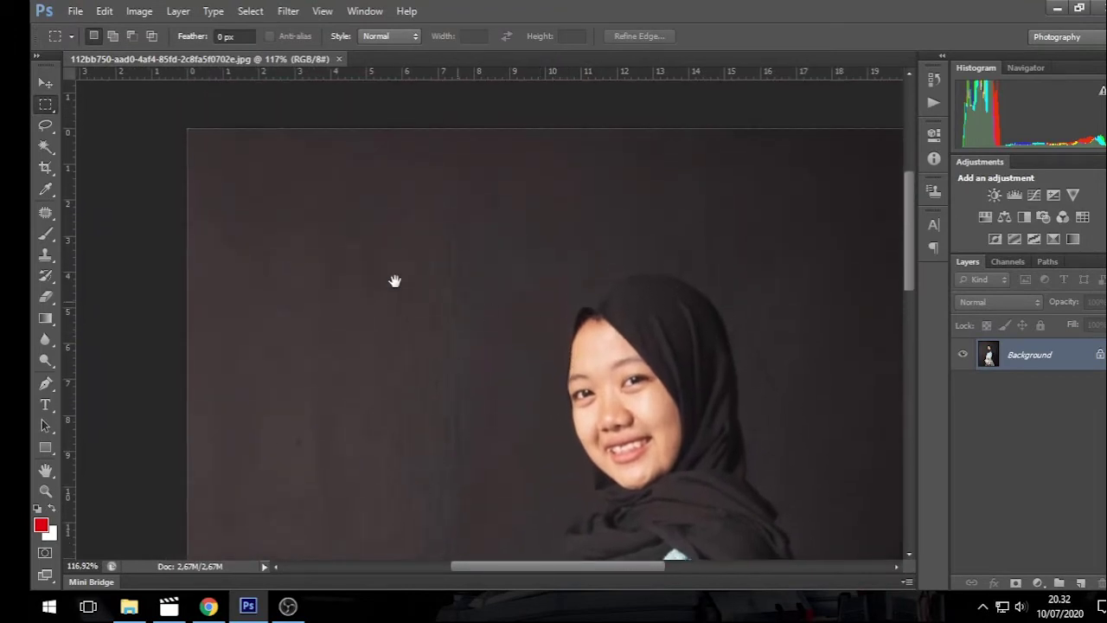
click(47, 218)
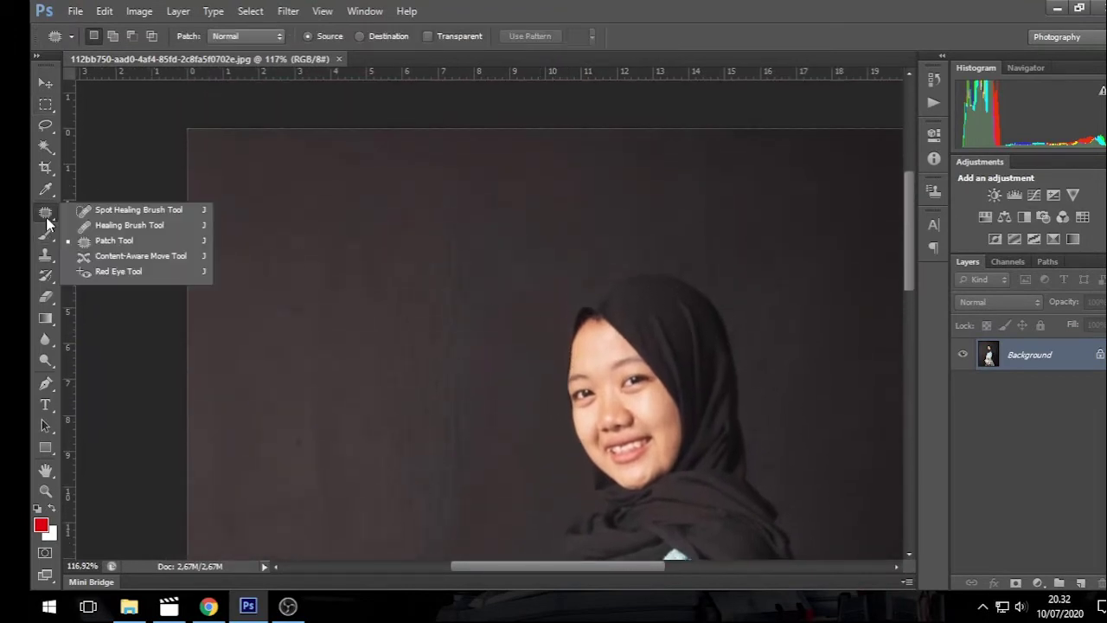
click(116, 240)
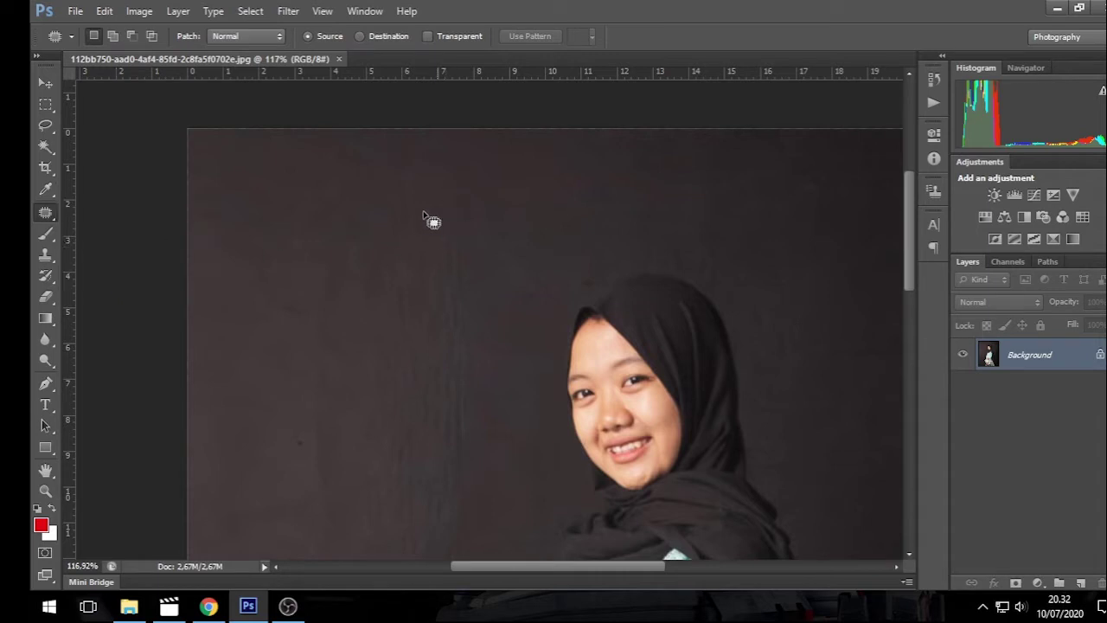
click(52, 214)
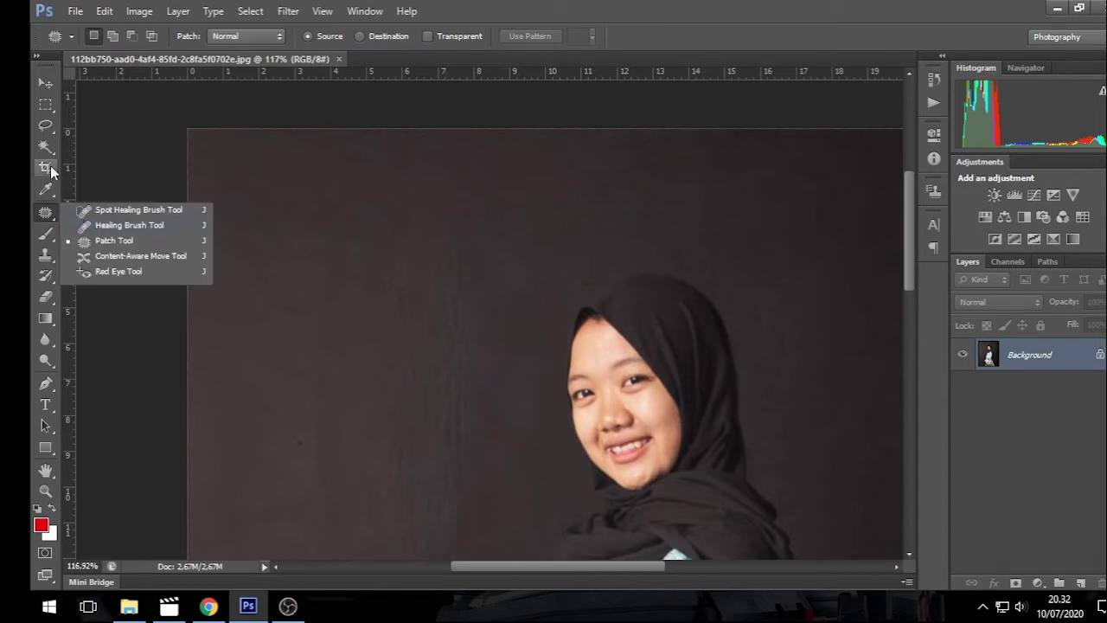
click(114, 240)
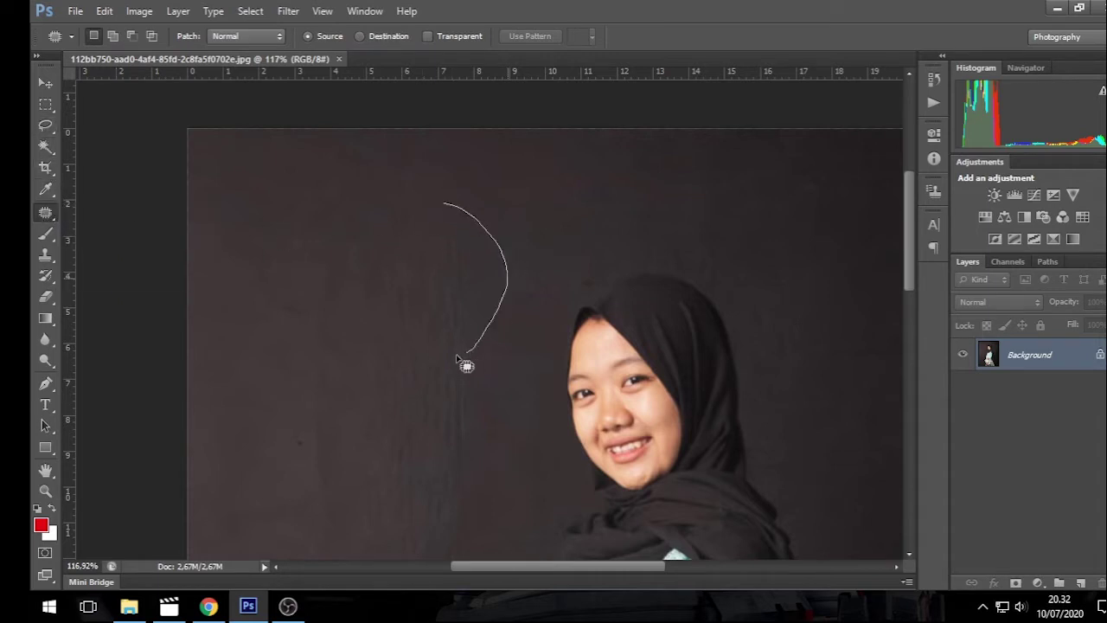
- Patch blemishes and a streak on the backdrop left of the face and near the top edge
mouse_move(458, 357)
mouse_down()
mouse_move(420, 247)
mouse_move(286, 230)
mouse_up()
key(ctrl+d)
mouse_move(439, 297)
mouse_down()
mouse_move(491, 129)
mouse_move(565, 316)
mouse_move(410, 183)
mouse_move(302, 210)
mouse_up()
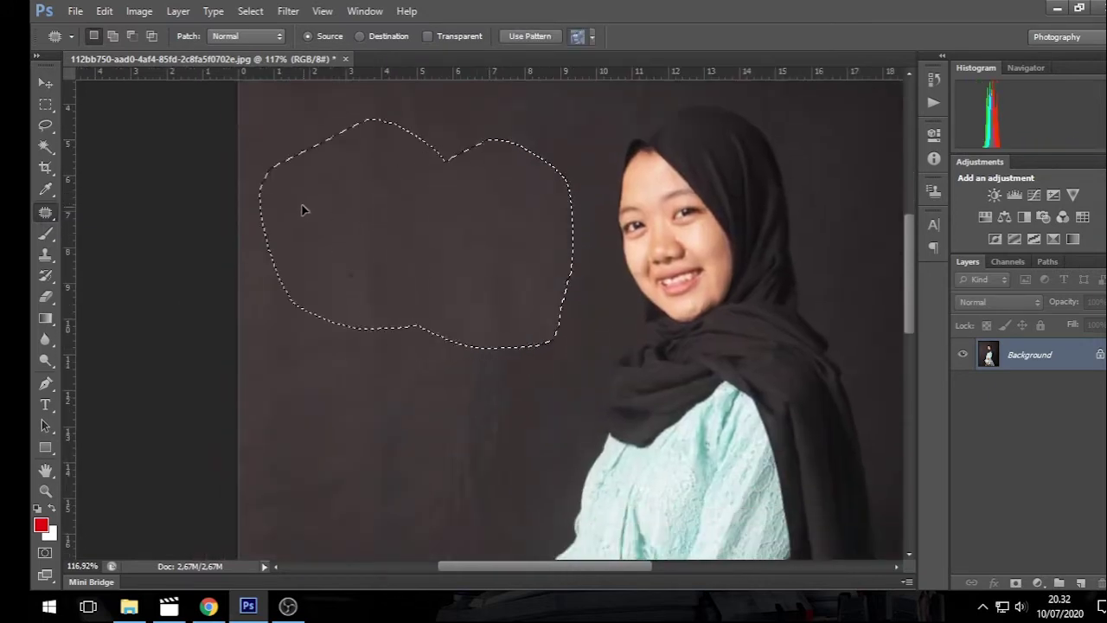
key(ctrl+d)
mouse_move(495, 111)
mouse_down()
mouse_move(516, 348)
mouse_move(444, 240)
mouse_up()
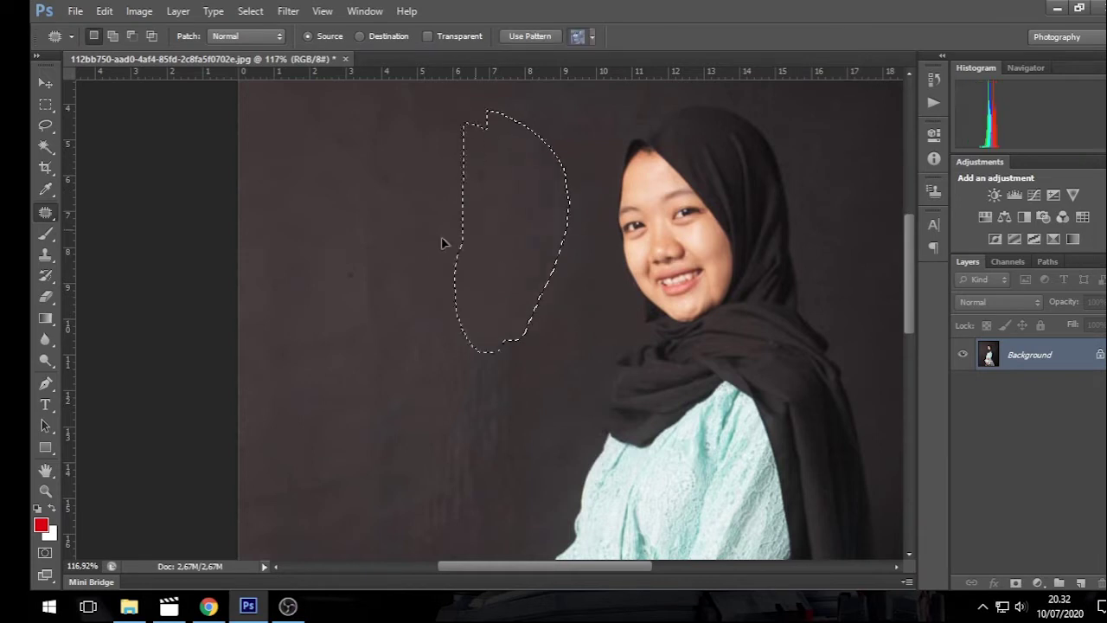
key(ctrl+d)
mouse_move(406, 111)
mouse_down()
mouse_move(434, 257)
mouse_move(398, 219)
mouse_up()
key(ctrl+d)
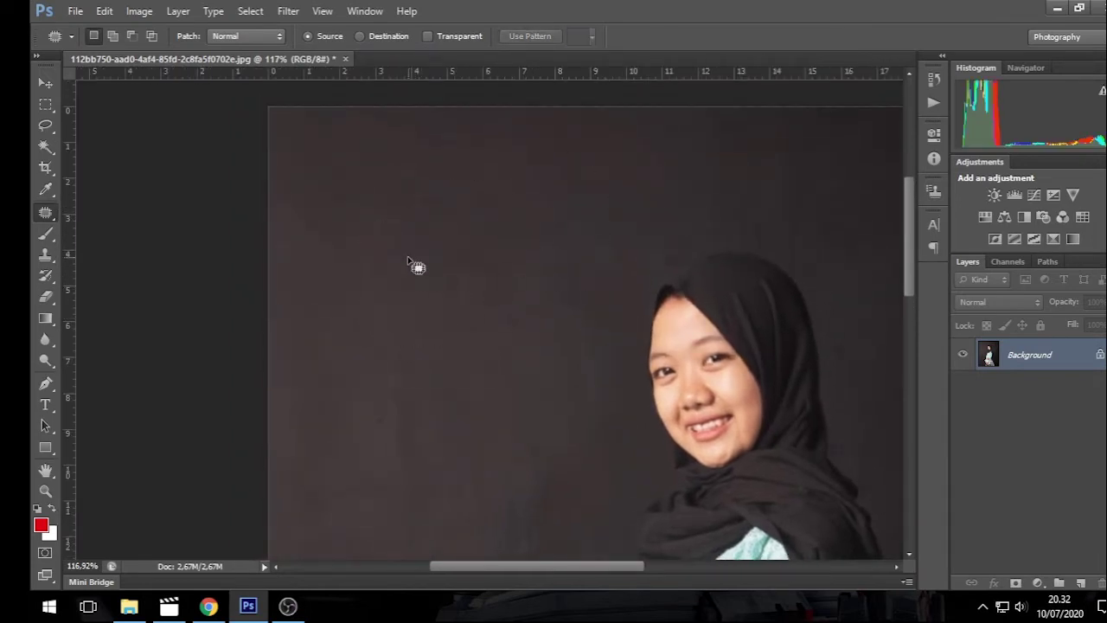
mouse_move(408, 257)
mouse_down()
mouse_move(331, 491)
mouse_move(420, 321)
mouse_up()
key(ctrl+d)
- Patch a blotchy backdrop area and another spot beside her face onto clean backdrop
scroll(548, 277, down, 2)
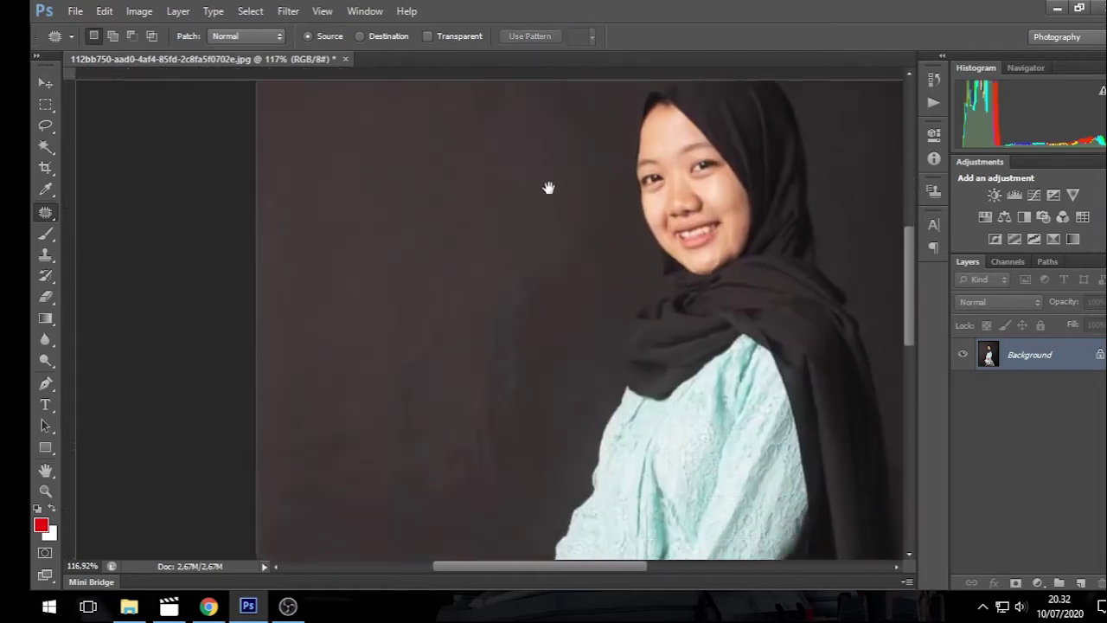
scroll(548, 186, down, 3)
drag(536, 171, 415, 177)
drag(481, 230, 440, 163)
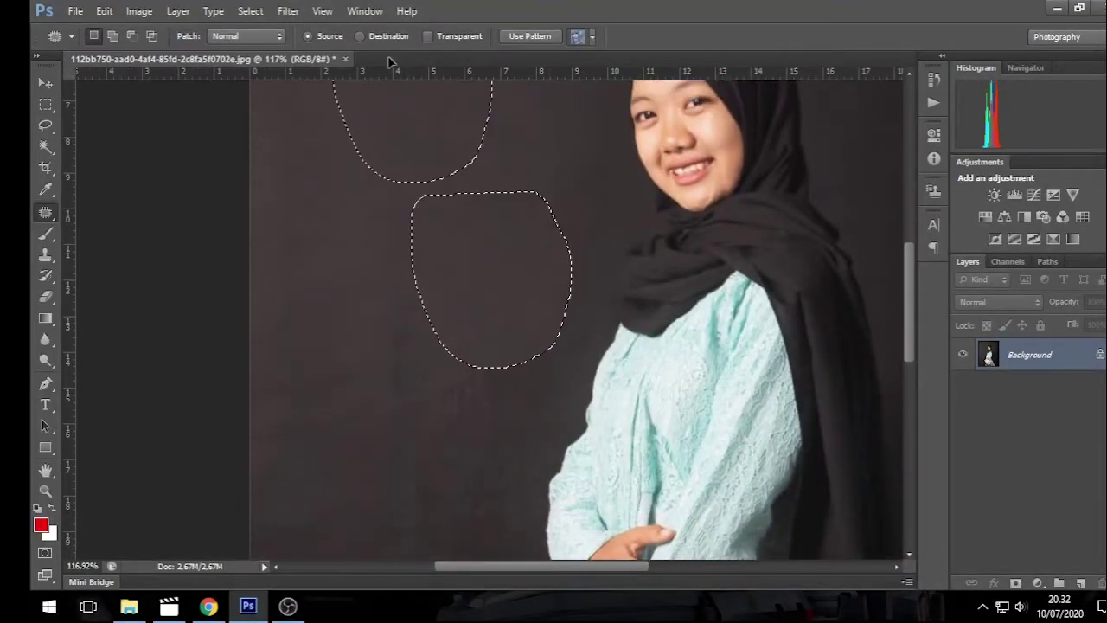
key(ctrl+d)
mouse_move(383, 212)
mouse_down()
mouse_move(403, 395)
mouse_move(413, 205)
mouse_move(476, 251)
mouse_up()
key(ctrl+d)
scroll(432, 216, left, 3)
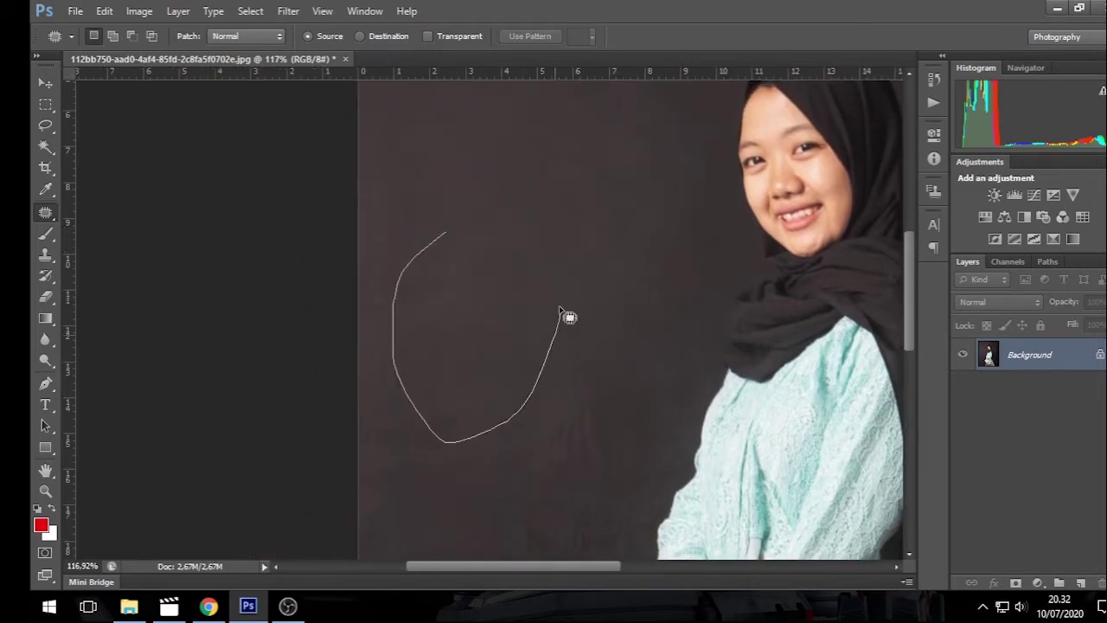
- Patch backdrop spots left of her arm and sleeve
key(ctrl+d)
scroll(562, 199, right, 4)
scroll(523, 184, down, 6)
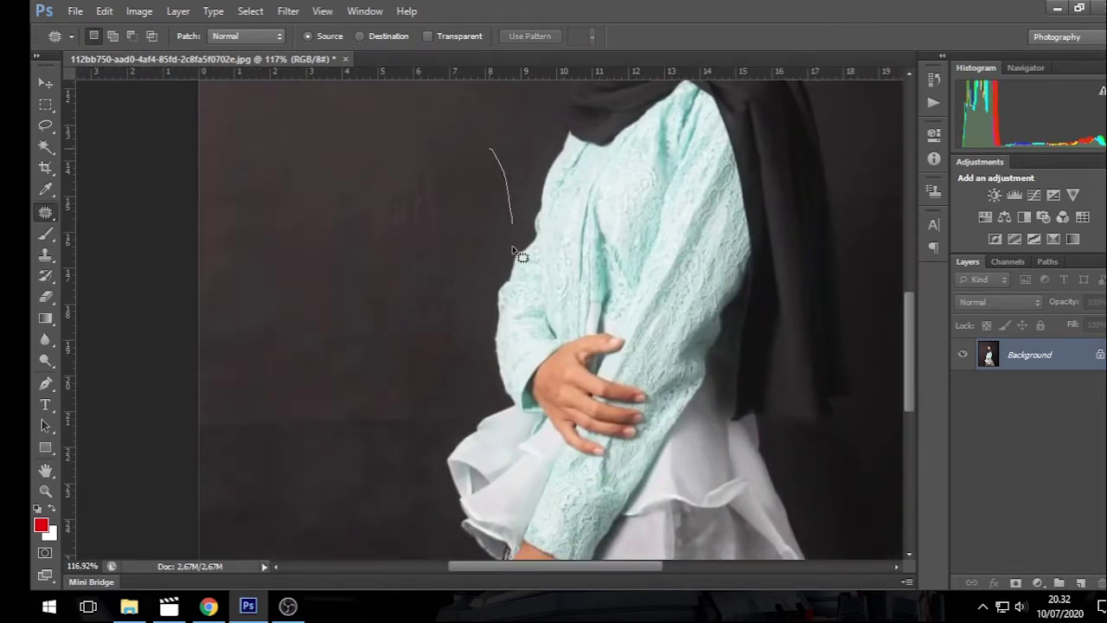
drag(517, 254, 393, 125)
scroll(402, 216, up, 1)
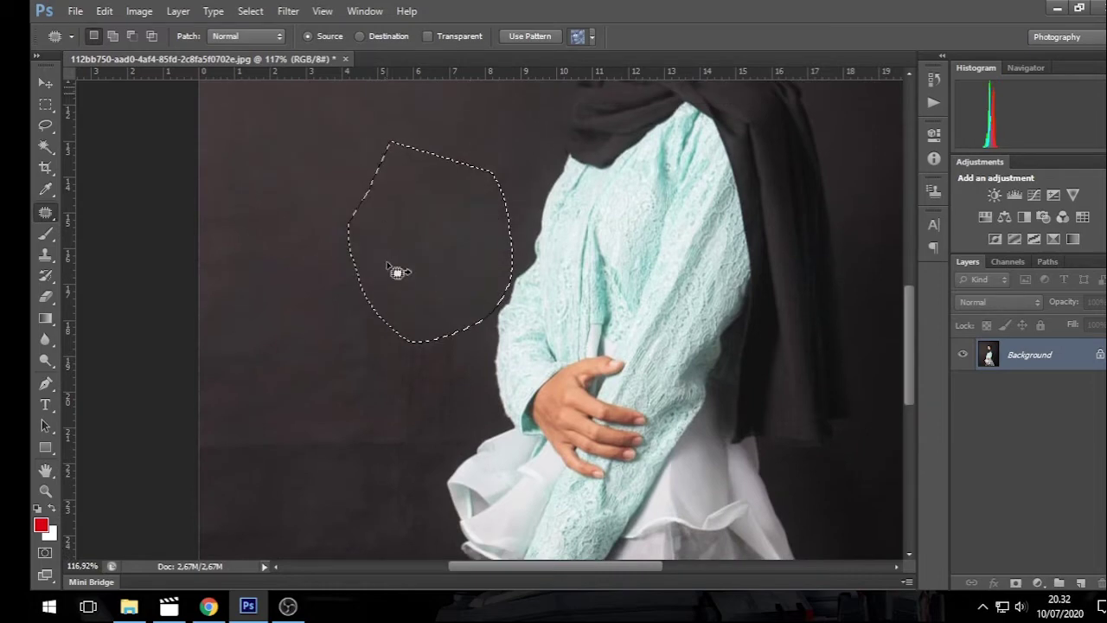
scroll(415, 277, left, 3)
scroll(415, 277, up, 1)
drag(396, 176, 343, 238)
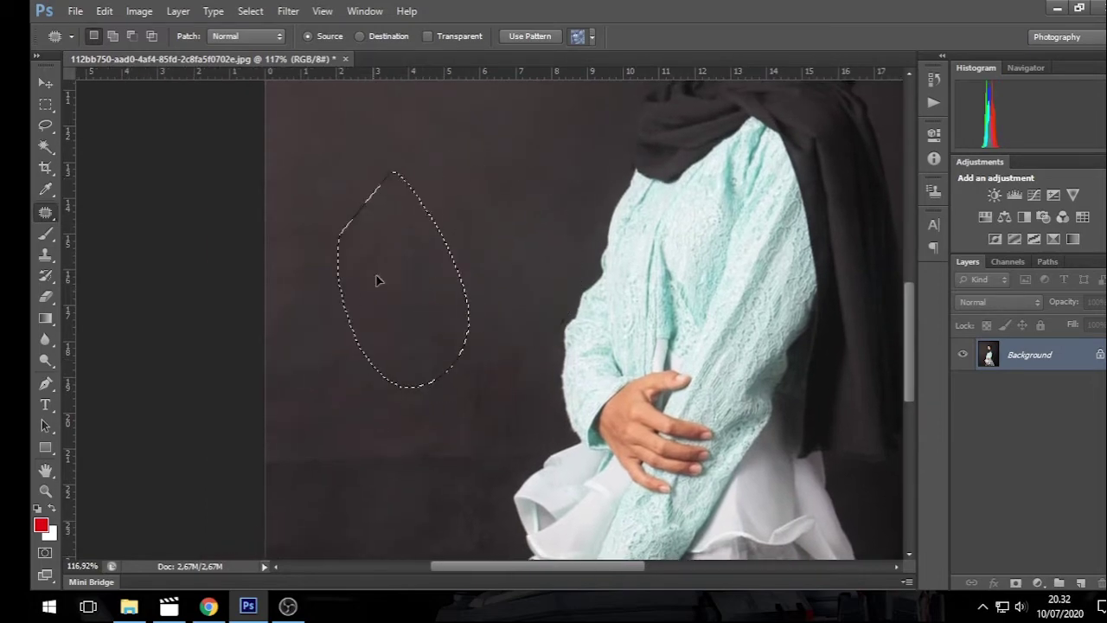
key(ctrl+d)
- Patch several more backdrop spots around her shoulders
scroll(402, 190, down, 3)
scroll(402, 191, right, 1)
scroll(423, 164, down, 2)
mouse_move(432, 128)
mouse_down()
mouse_move(466, 215)
mouse_move(275, 143)
mouse_up()
scroll(346, 302, up, 3)
scroll(347, 302, left, 1)
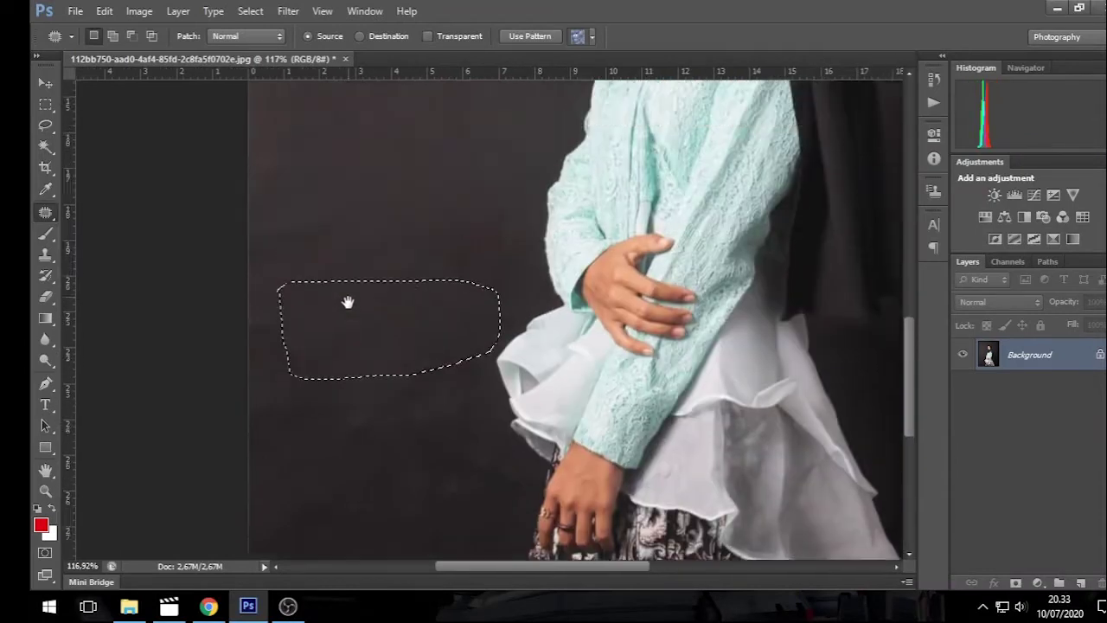
scroll(389, 320, up, 2)
mouse_move(461, 250)
mouse_down()
mouse_move(502, 296)
mouse_move(415, 262)
mouse_up()
drag(447, 325, 379, 176)
scroll(442, 276, left, 2)
scroll(443, 276, down, 1)
mouse_move(419, 266)
mouse_down()
mouse_move(441, 301)
mouse_move(524, 331)
mouse_move(435, 385)
mouse_move(548, 239)
mouse_up()
key(ctrl+d)
- Patch backdrop blemishes beside her lower body
scroll(493, 329, up, 3)
scroll(493, 328, left, 1)
key(ctrl+d)
scroll(526, 235, down, 1)
scroll(519, 138, down, 4)
scroll(519, 138, right, 1)
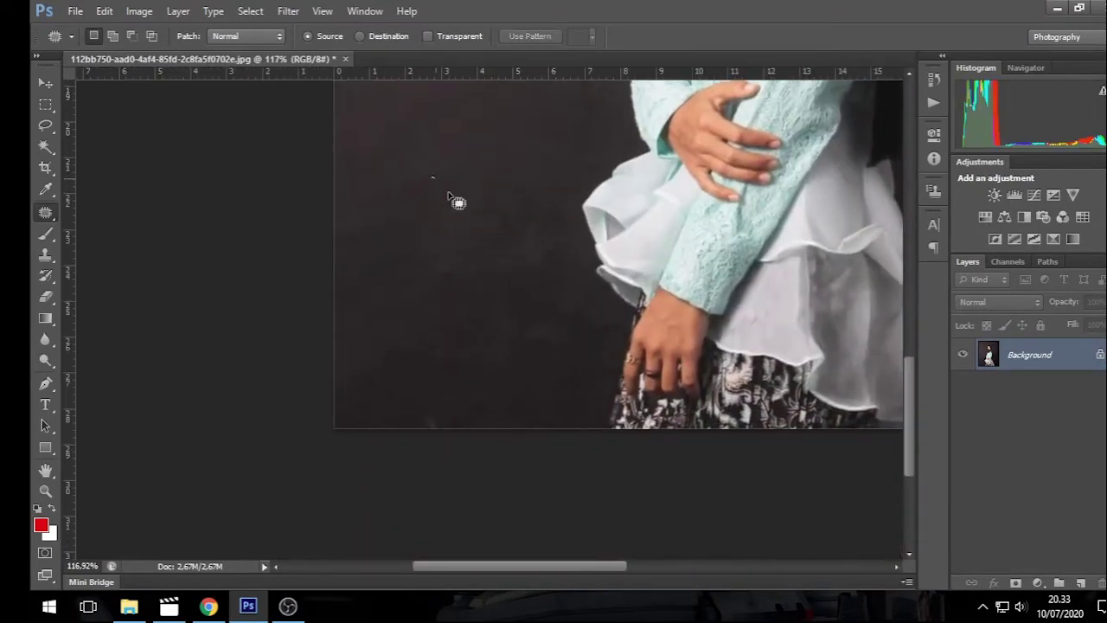
mouse_move(457, 202)
mouse_down()
mouse_move(444, 260)
mouse_move(494, 216)
mouse_up()
key(ctrl+d)
scroll(469, 265, down, 3)
scroll(470, 265, left, 1)
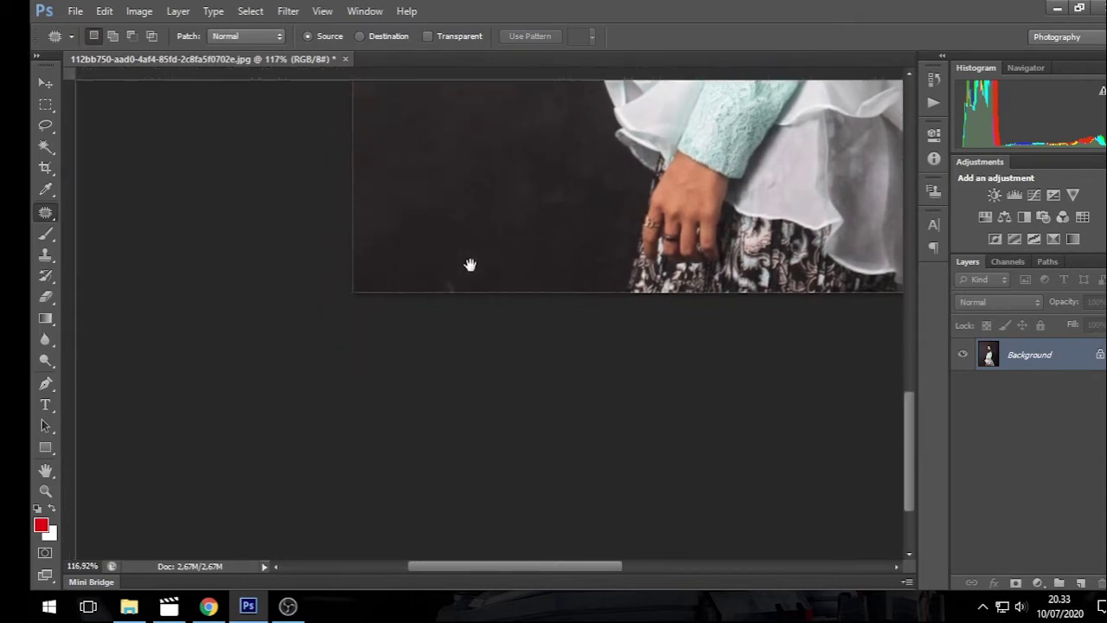
mouse_move(449, 264)
mouse_down()
mouse_move(479, 292)
mouse_move(559, 276)
mouse_move(533, 235)
mouse_up()
key(ctrl+d)
- Show the rulers, recentre the face, and patch a backdrop spot left of the head
key(ctrl+r)
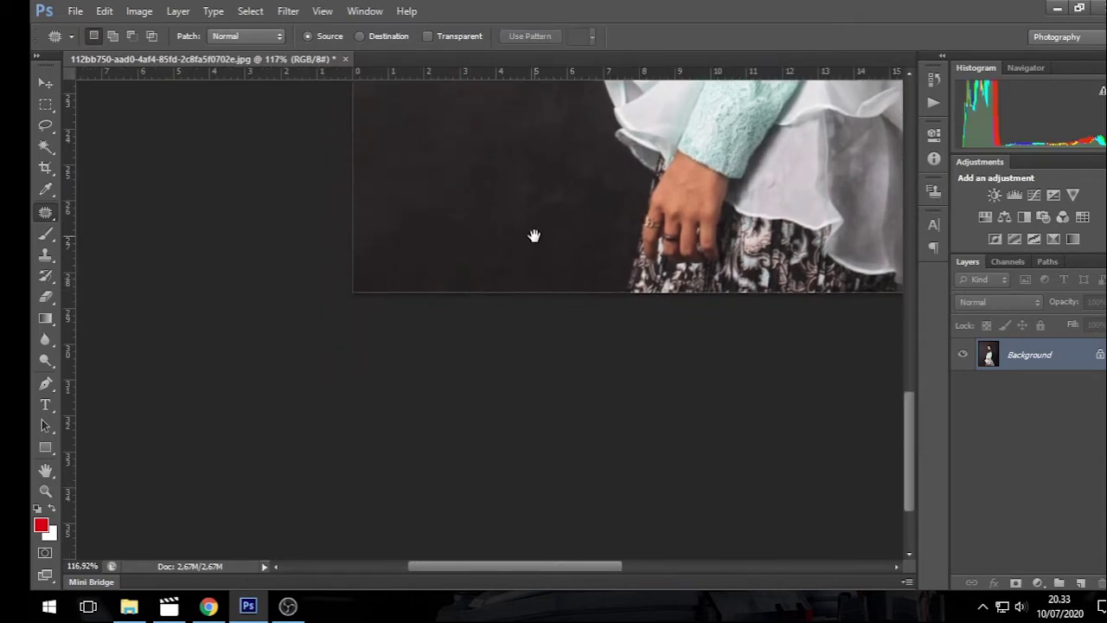
key(ctrl+r)
scroll(405, 252, up, 3)
scroll(405, 251, right, 2)
scroll(440, 403, up, 3)
scroll(440, 291, up, 3)
scroll(506, 390, left, 1)
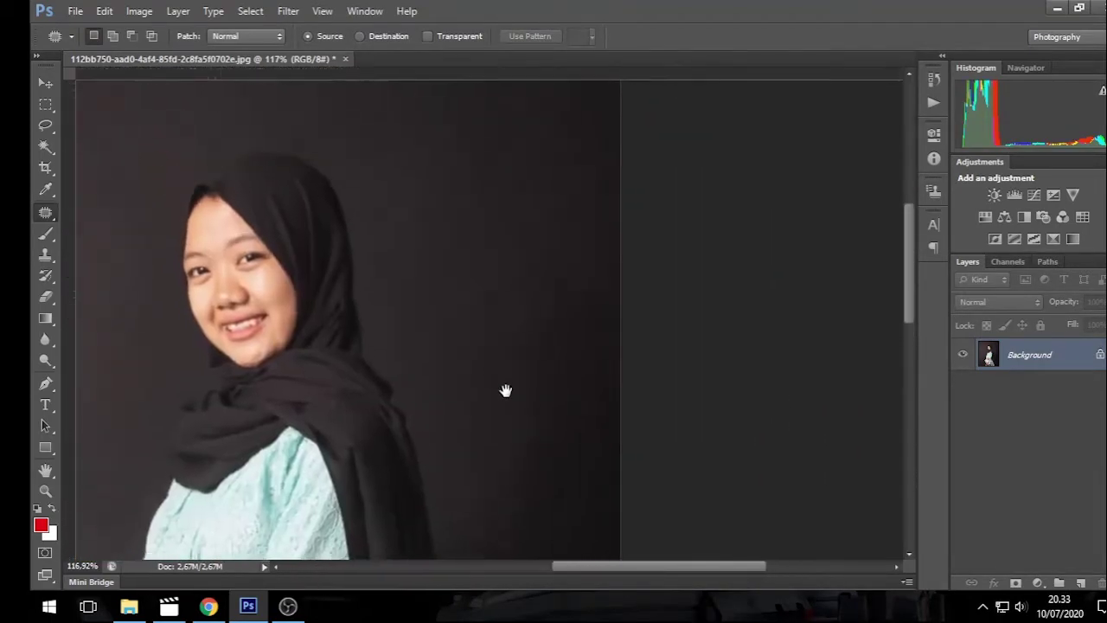
key(ctrl+r)
drag(506, 390, 623, 420)
scroll(605, 304, left, 2)
drag(606, 303, 630, 358)
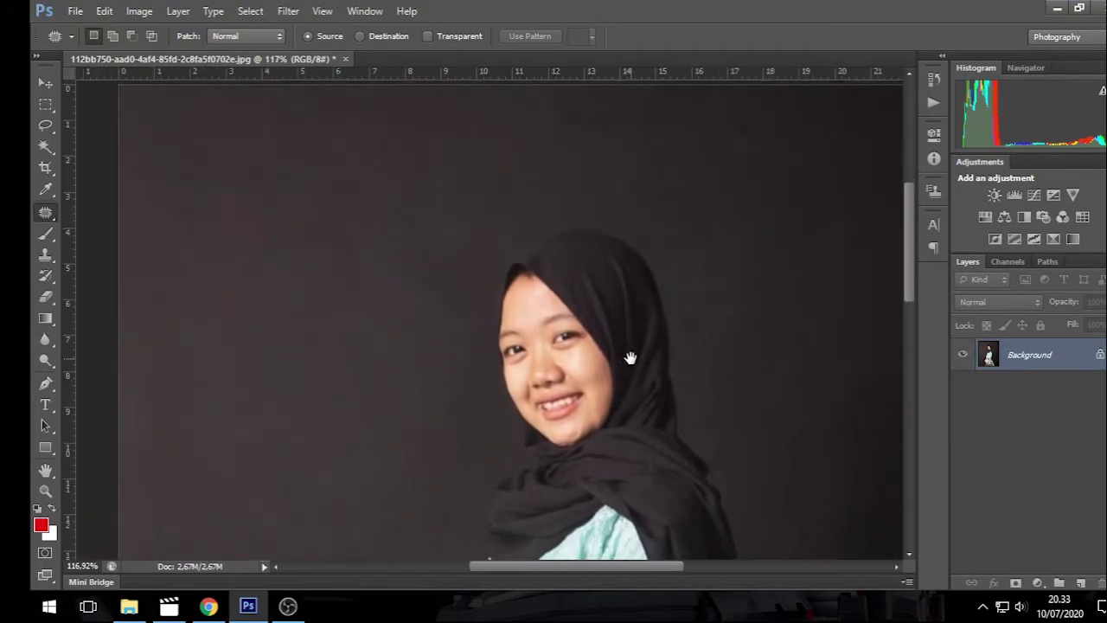
mouse_move(464, 340)
mouse_down()
mouse_move(407, 259)
mouse_move(371, 168)
mouse_up()
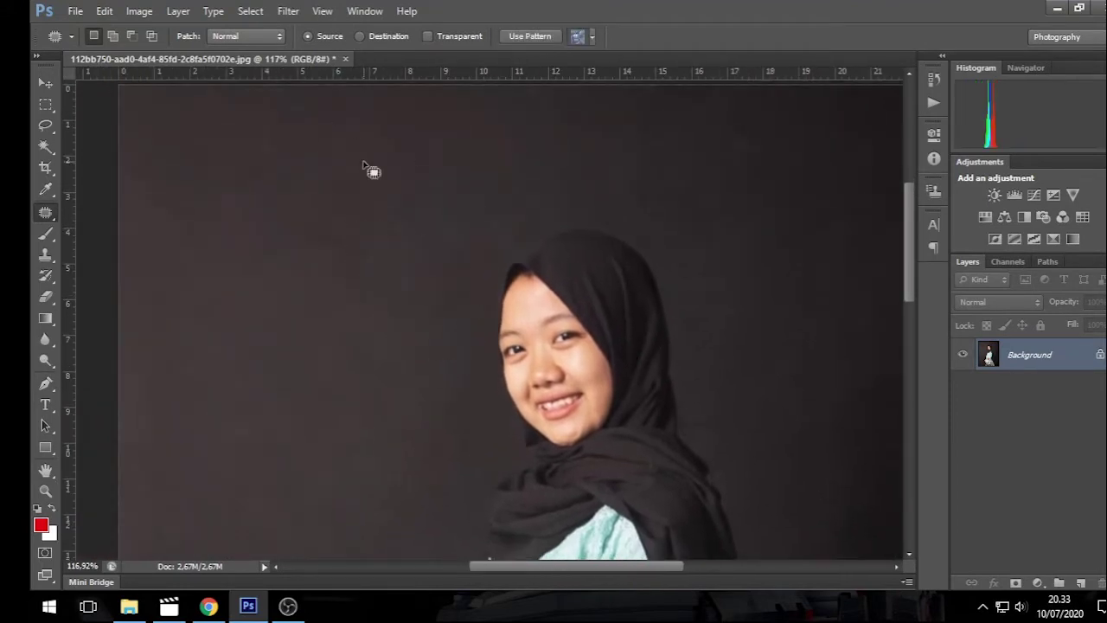
- Patch a spot beside the face and another near the torso and hands
key(ctrl+d)
scroll(470, 147, down, 3)
scroll(470, 148, left, 2)
scroll(396, 300, down, 2)
scroll(396, 300, up, 1)
scroll(396, 300, right, 1)
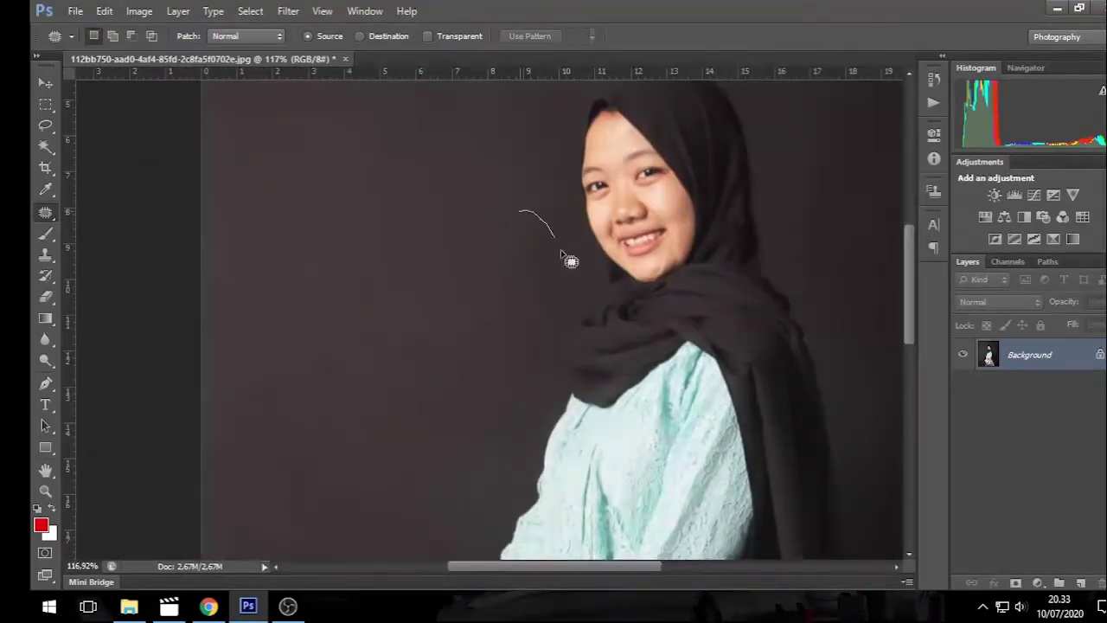
drag(465, 261, 517, 212)
drag(503, 279, 365, 217)
key(ctrl+d)
drag(506, 422, 425, 226)
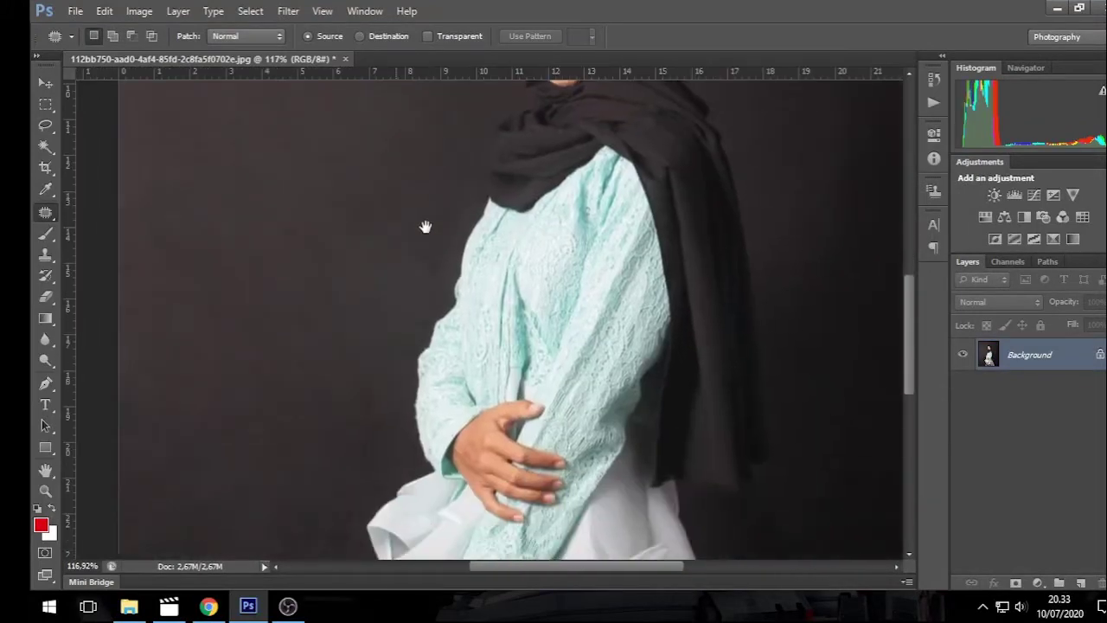
drag(394, 192, 391, 195)
drag(371, 328, 284, 321)
key(ctrl+d)
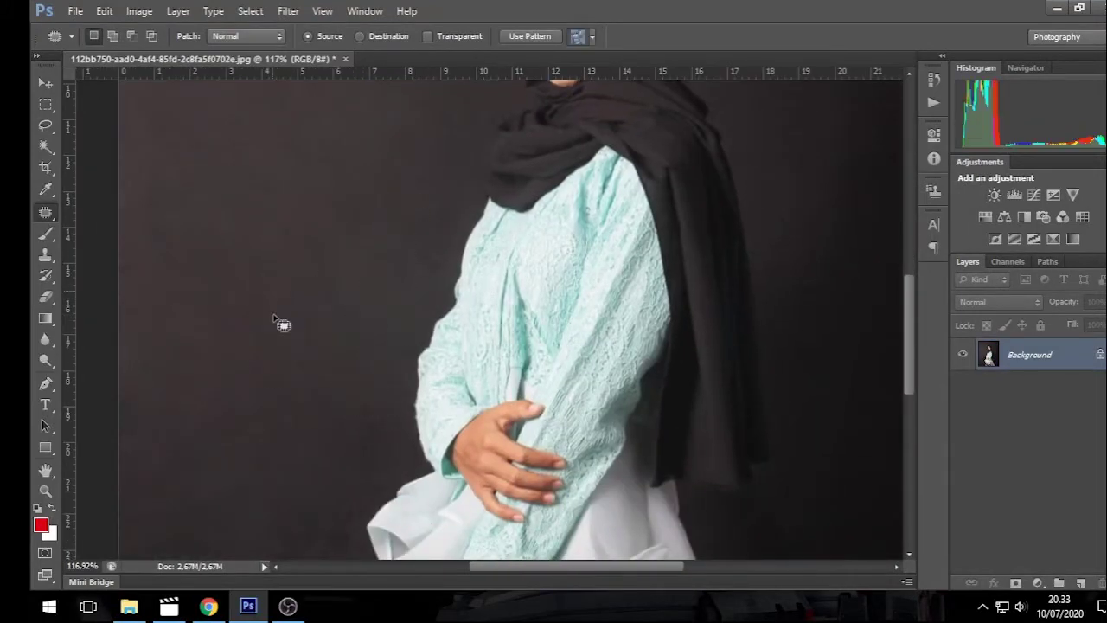
- Patch two blotches on the backdrop left of the figure
scroll(323, 266, down, 5)
scroll(323, 266, left, 2)
mouse_move(383, 217)
mouse_down()
mouse_move(291, 344)
mouse_move(308, 164)
mouse_up()
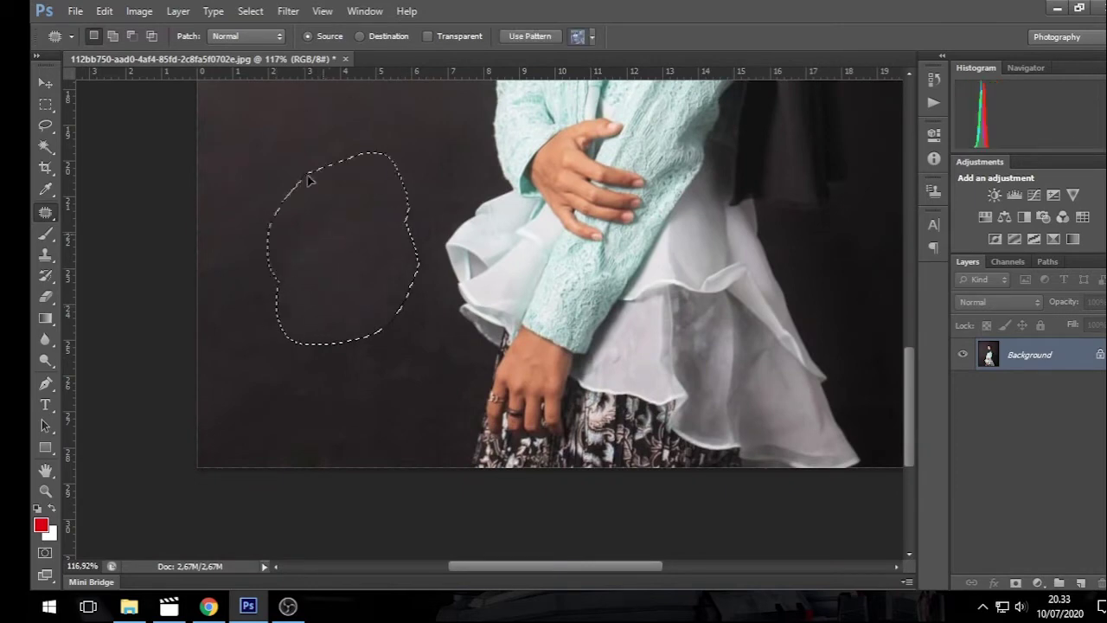
key(ctrl+d)
scroll(356, 166, down, 2)
scroll(370, 173, down, 3)
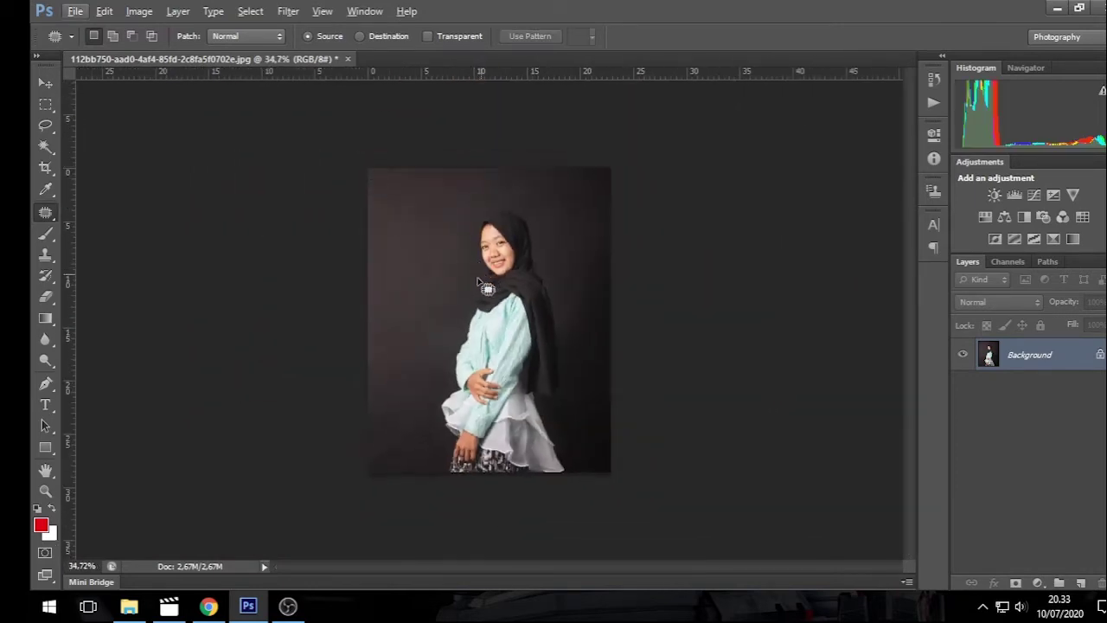
scroll(431, 404, up, 2)
scroll(430, 404, up, 2)
scroll(439, 308, down, 3)
scroll(403, 331, down, 1)
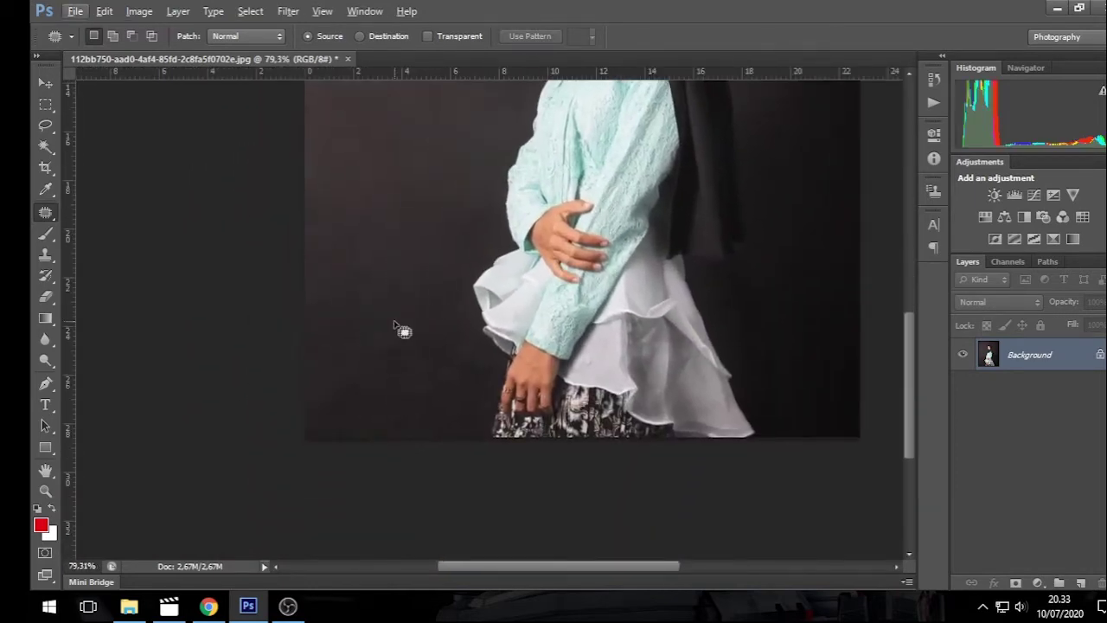
mouse_move(368, 421)
mouse_down()
mouse_move(315, 367)
mouse_move(371, 255)
mouse_up()
key(ctrl+d)
- Patch lower-left backdrop spots near the photo's left edge, the skirt and the hand
drag(400, 393, 380, 355)
mouse_move(428, 372)
mouse_down()
mouse_move(354, 301)
mouse_move(452, 420)
mouse_move(359, 424)
mouse_up()
key(ctrl+d)
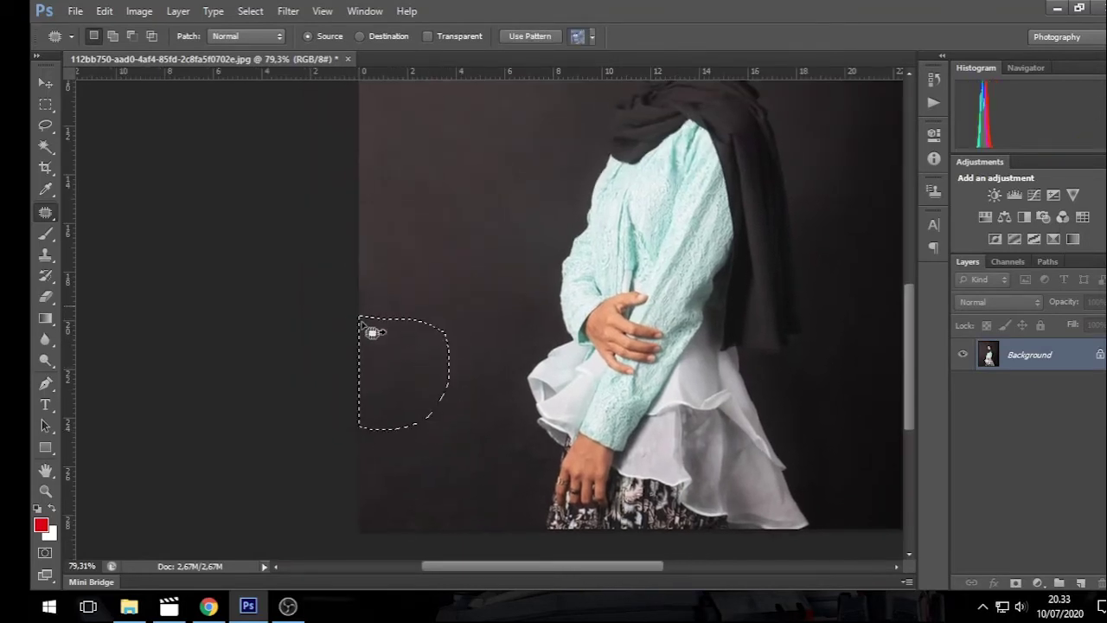
drag(371, 326, 435, 213)
key(ctrl+d)
drag(504, 328, 466, 261)
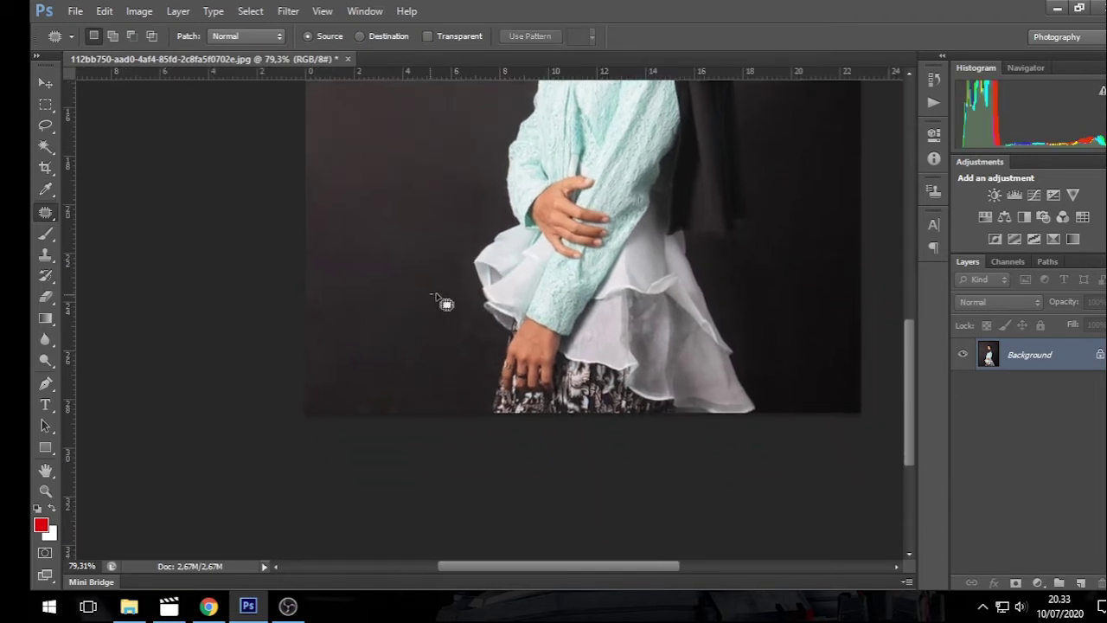
drag(440, 361, 430, 298)
drag(458, 342, 389, 294)
key(ctrl+d)
drag(467, 387, 355, 332)
key(ctrl+d)
- Patch the remaining spots near the lower-left backdrop corner
drag(357, 372, 356, 346)
key(ctrl+d)
drag(395, 291, 463, 374)
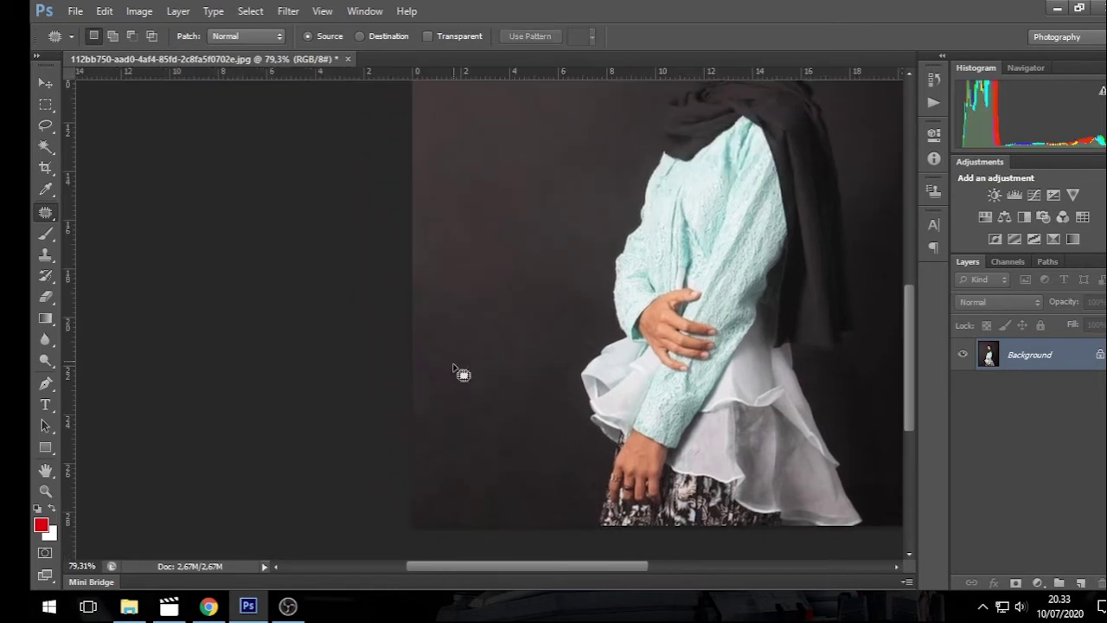
mouse_move(437, 458)
mouse_down()
mouse_move(415, 393)
mouse_move(484, 333)
mouse_move(411, 173)
mouse_move(477, 82)
mouse_up()
key(ctrl+d)
scroll(482, 316, down, 5)
key(ctrl+d)
drag(510, 117, 476, 281)
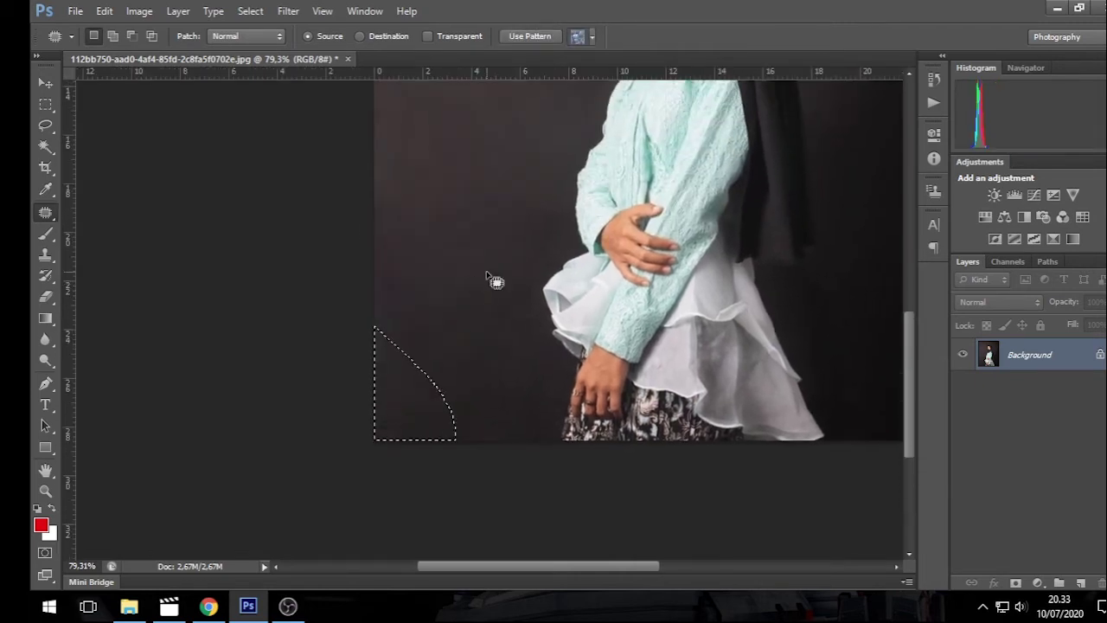
- Cancel the accidental JPEG Options save dialog, clear the selection and return to the face
key(ctrl+s)
click(665, 173)
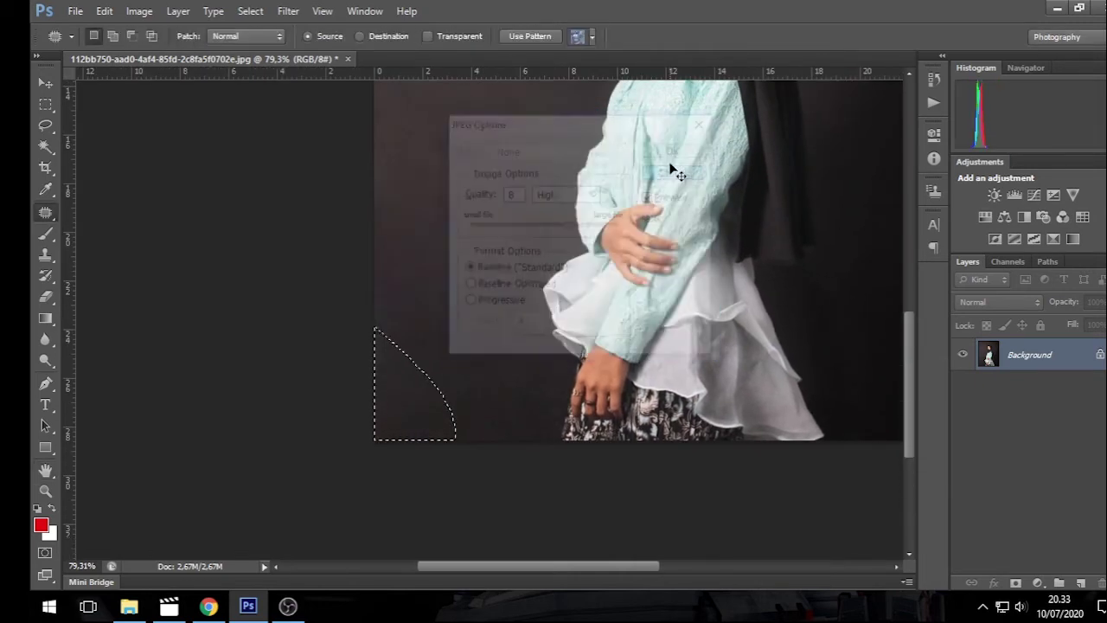
key(ctrl+d)
drag(582, 168, 577, 385)
- Drag the Background layer onto Create New Layer to make a Background copy
scroll(576, 287, down, 3)
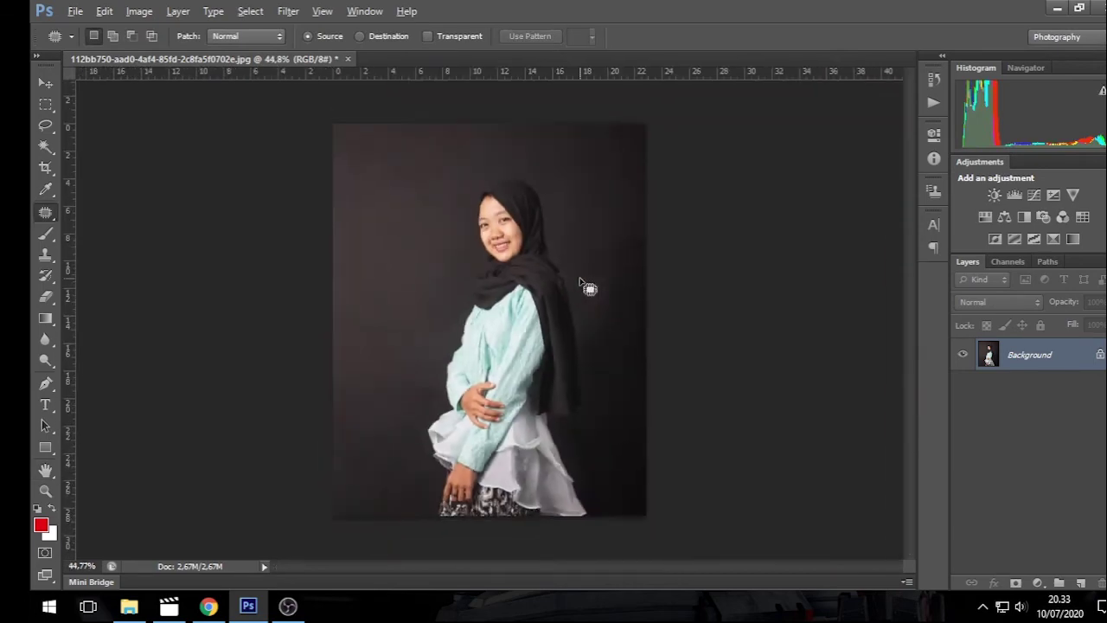
scroll(579, 286, up, 3)
scroll(572, 262, up, 1)
scroll(369, 256, up, 1)
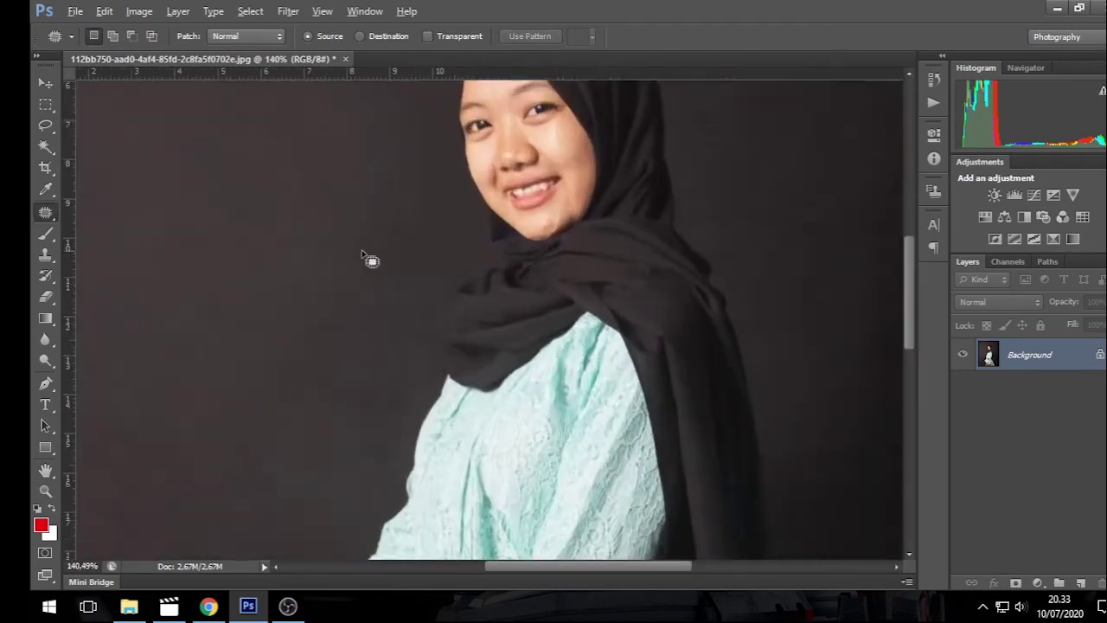
scroll(338, 256, down, 1)
scroll(338, 256, down, 2)
scroll(338, 257, down, 1)
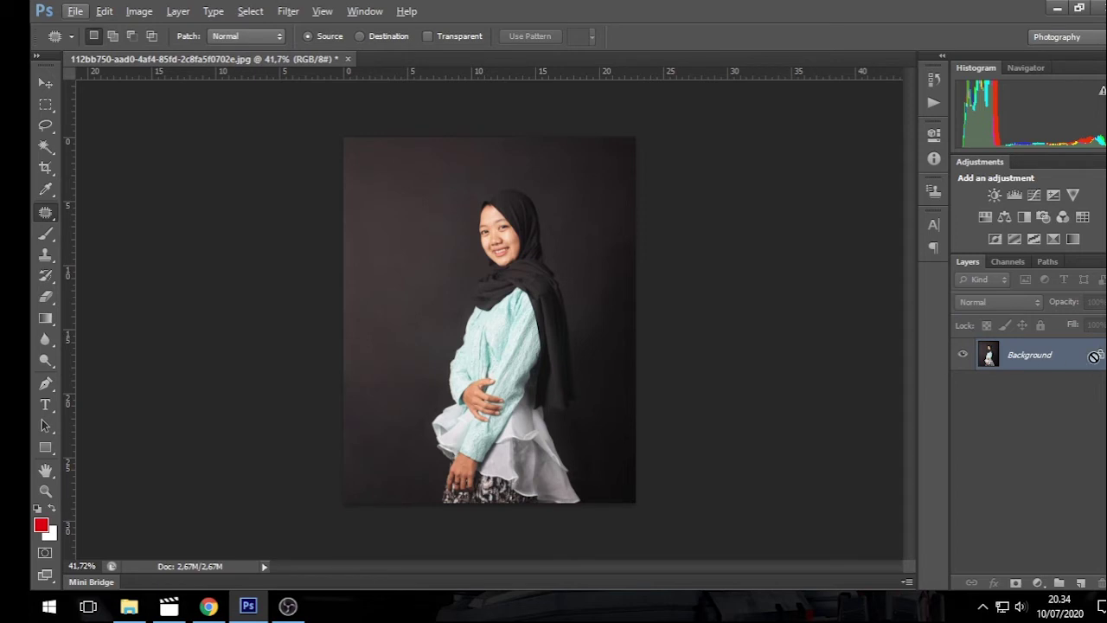
drag(1065, 366, 1081, 584)
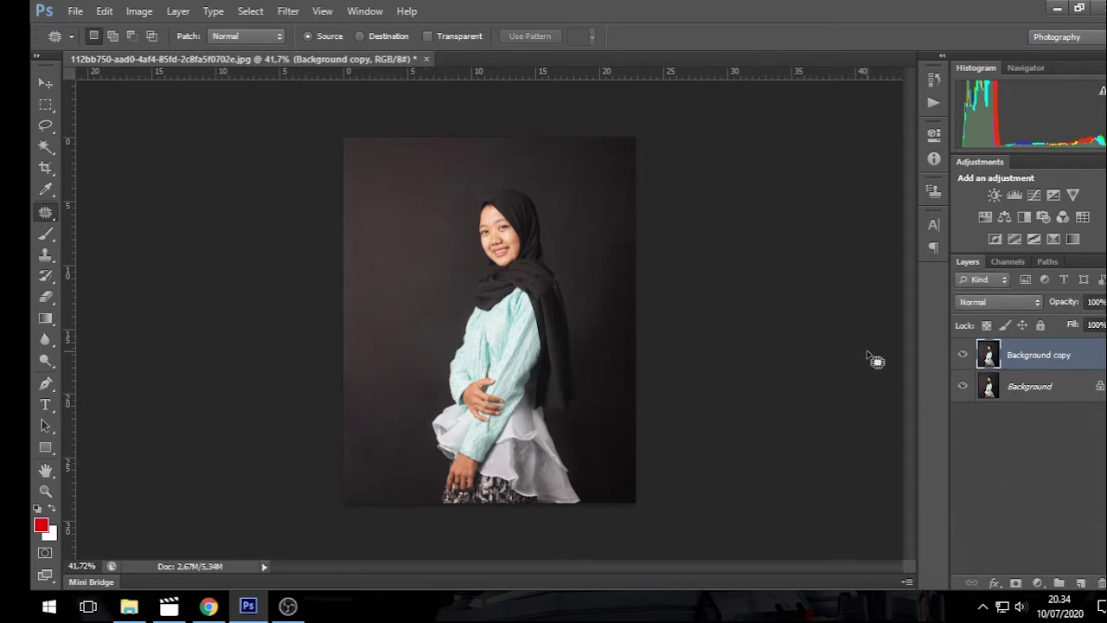
- Apply Surface Blur to the Background copy at Radius 24 pixels and Threshold 58 levels
click(283, 11)
mouse_move(363, 175)
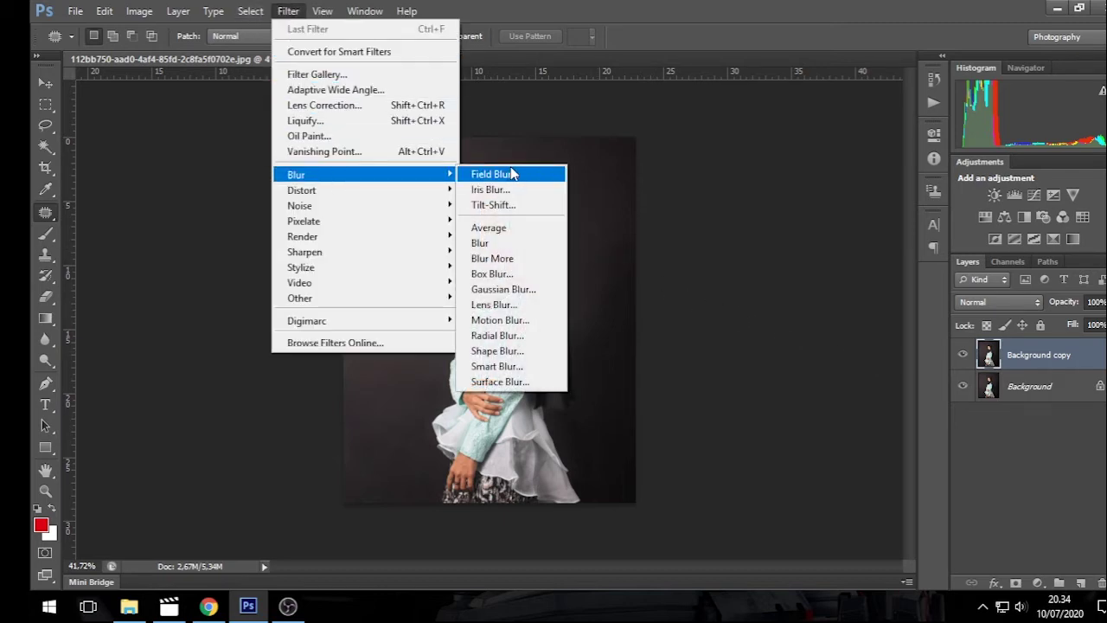
click(498, 381)
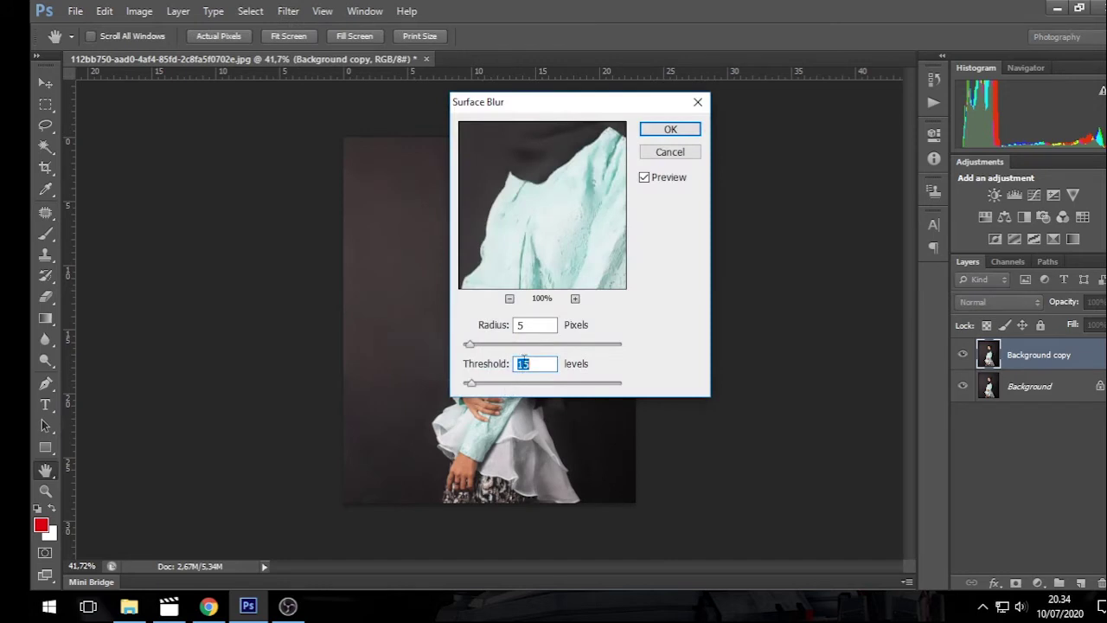
click(510, 383)
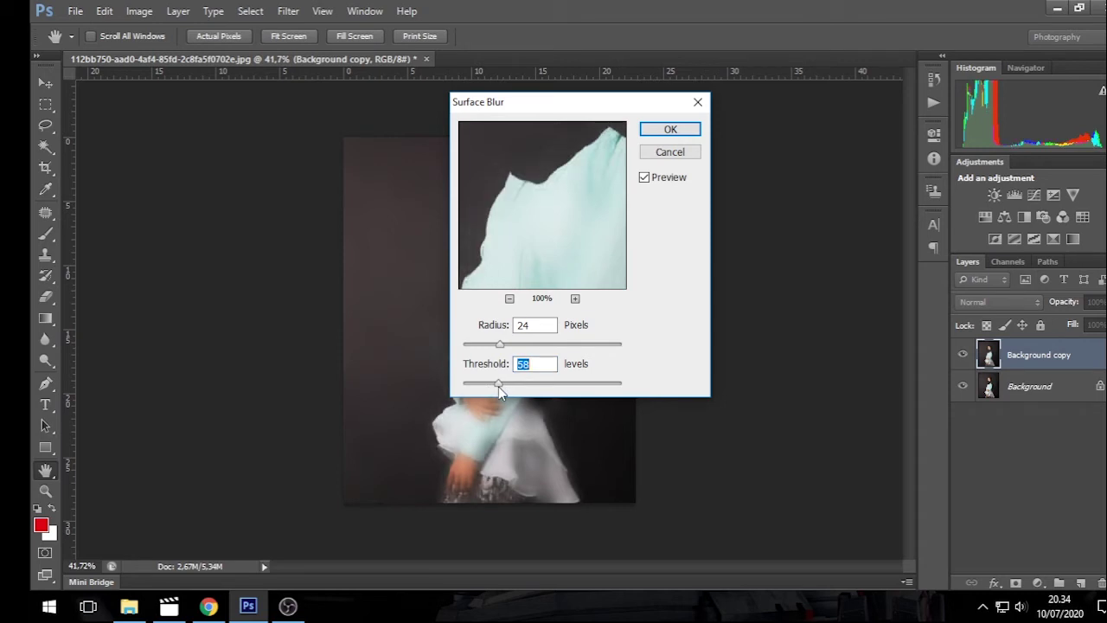
click(660, 131)
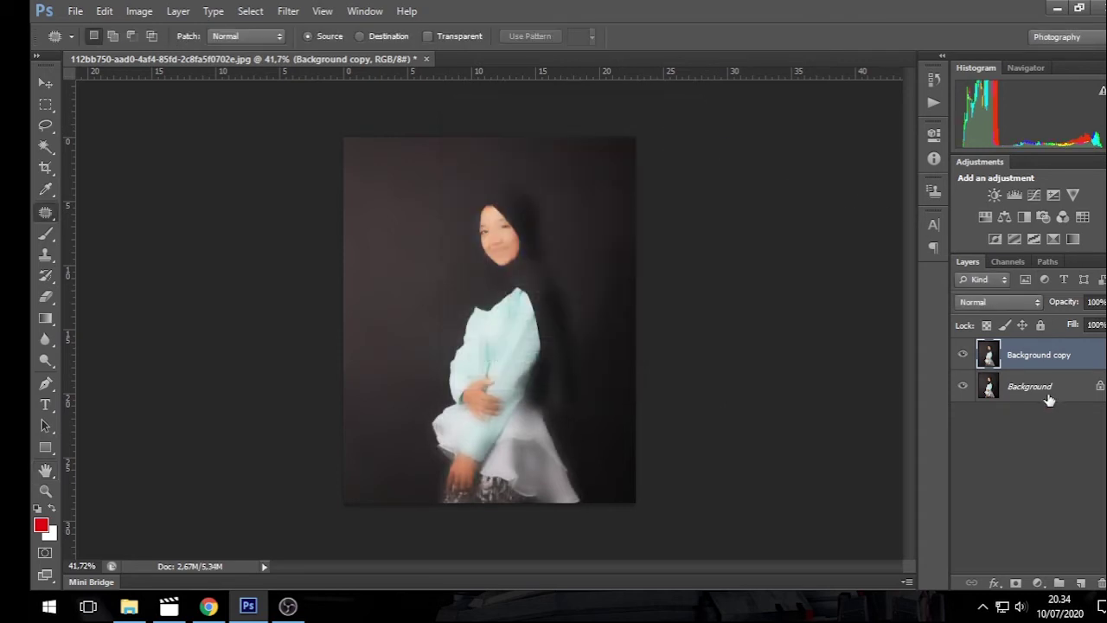
- Add a layer mask to Background copy and paint the face and hijab sharp in black
click(1014, 583)
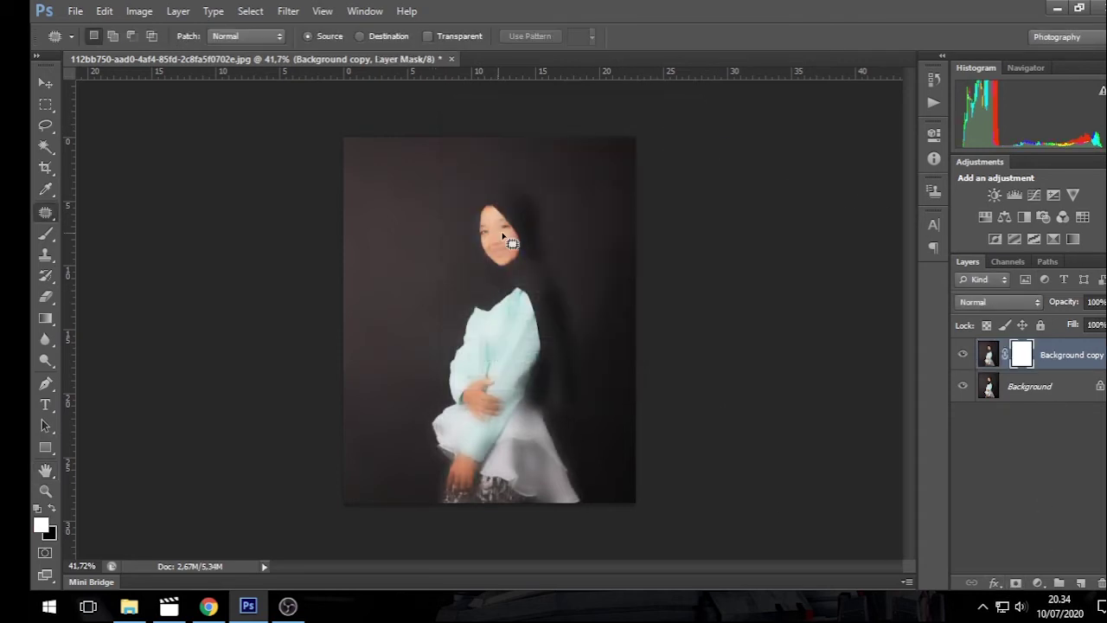
scroll(510, 243, up, 3)
key(b)
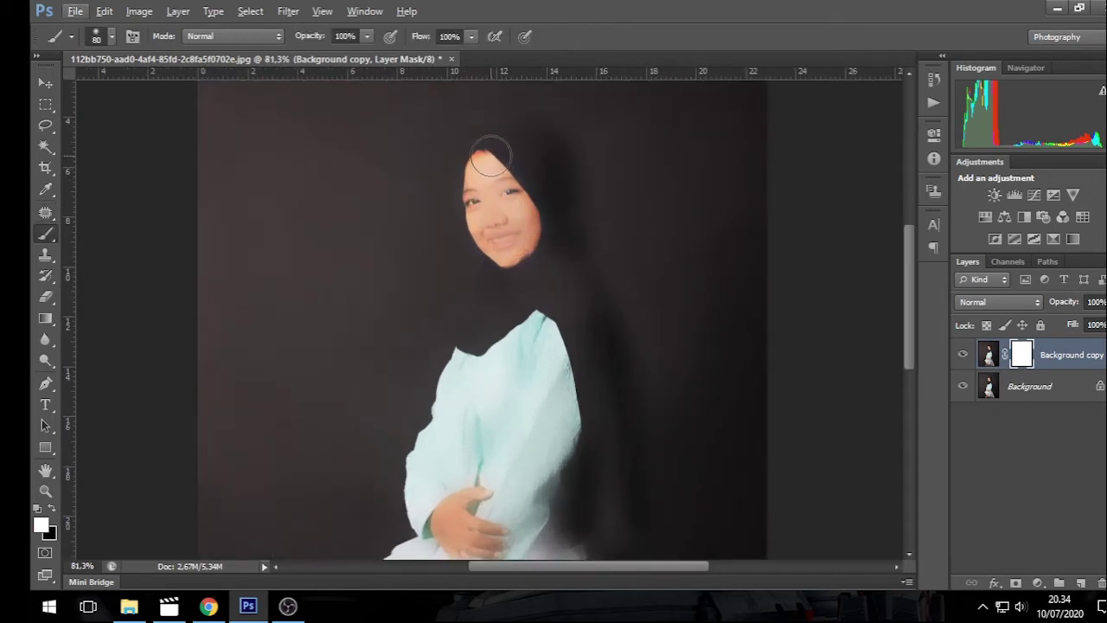
key(x)
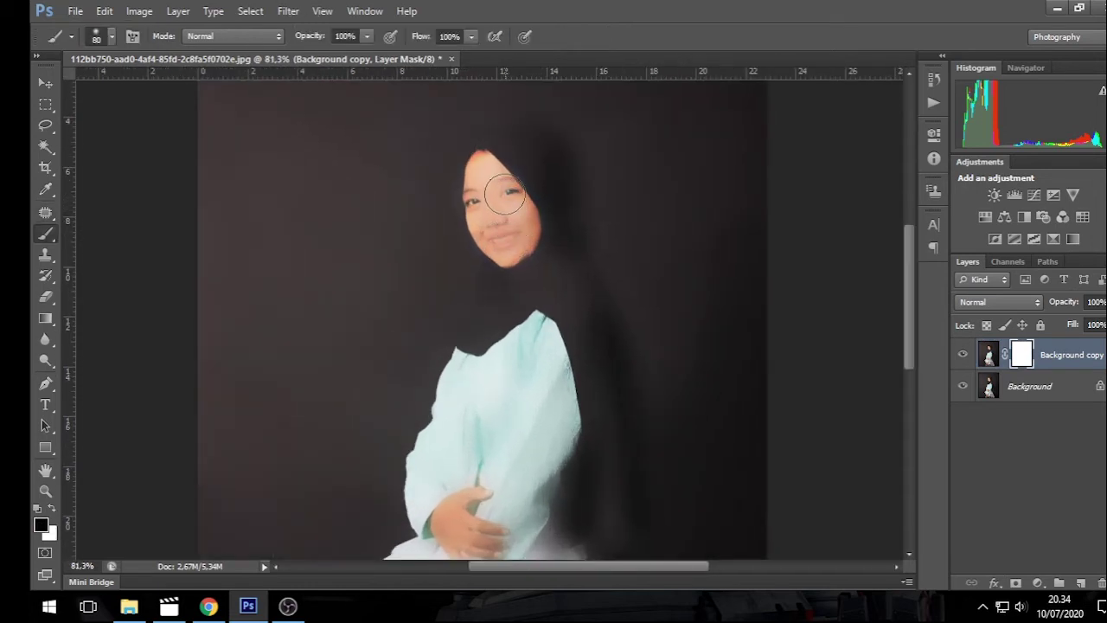
drag(484, 171, 529, 127)
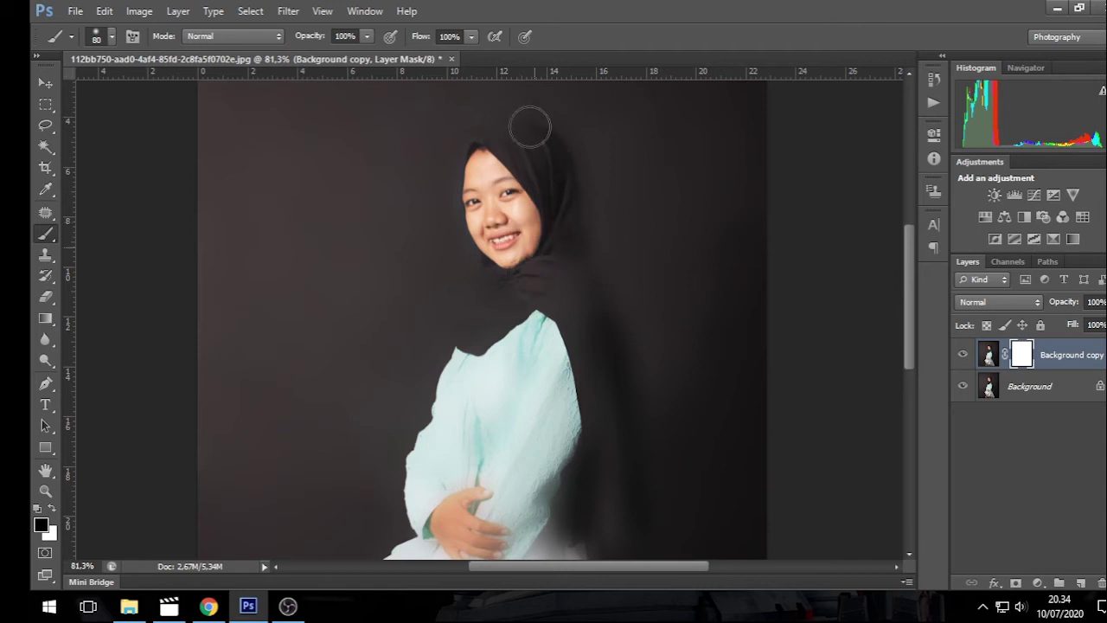
mouse_move(530, 201)
mouse_down()
mouse_move(608, 347)
mouse_move(600, 450)
mouse_up()
- Paint the shirt, sleeve lace cuff, hands and skirt ruffles back to sharp detail on the mask
mouse_move(641, 418)
mouse_down()
mouse_move(626, 366)
mouse_move(632, 519)
mouse_move(596, 553)
mouse_move(566, 420)
mouse_up()
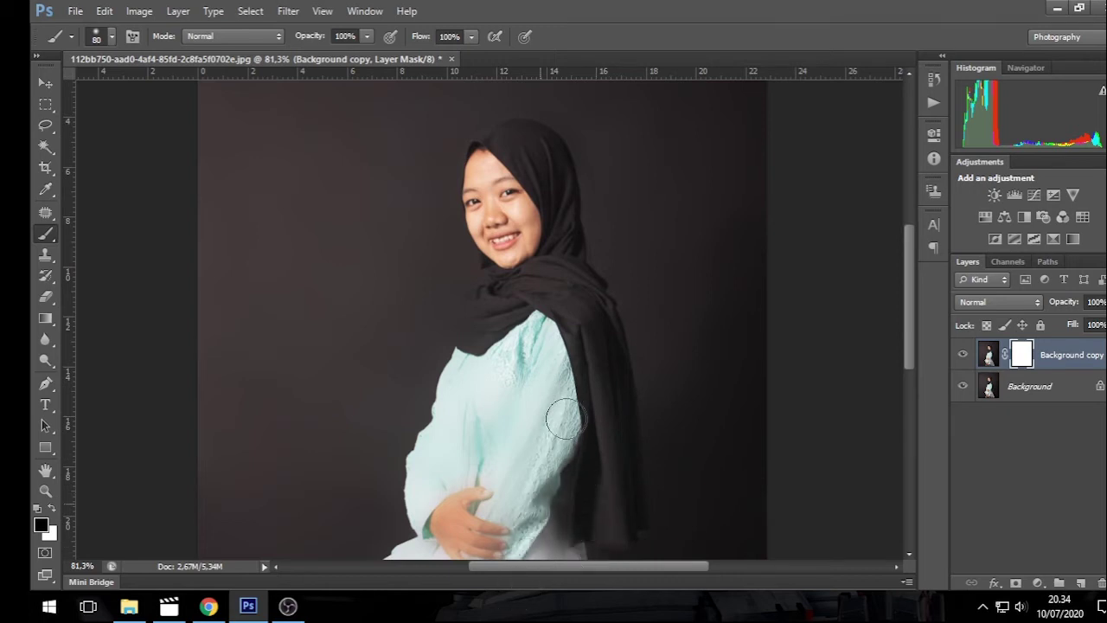
drag(567, 511, 549, 312)
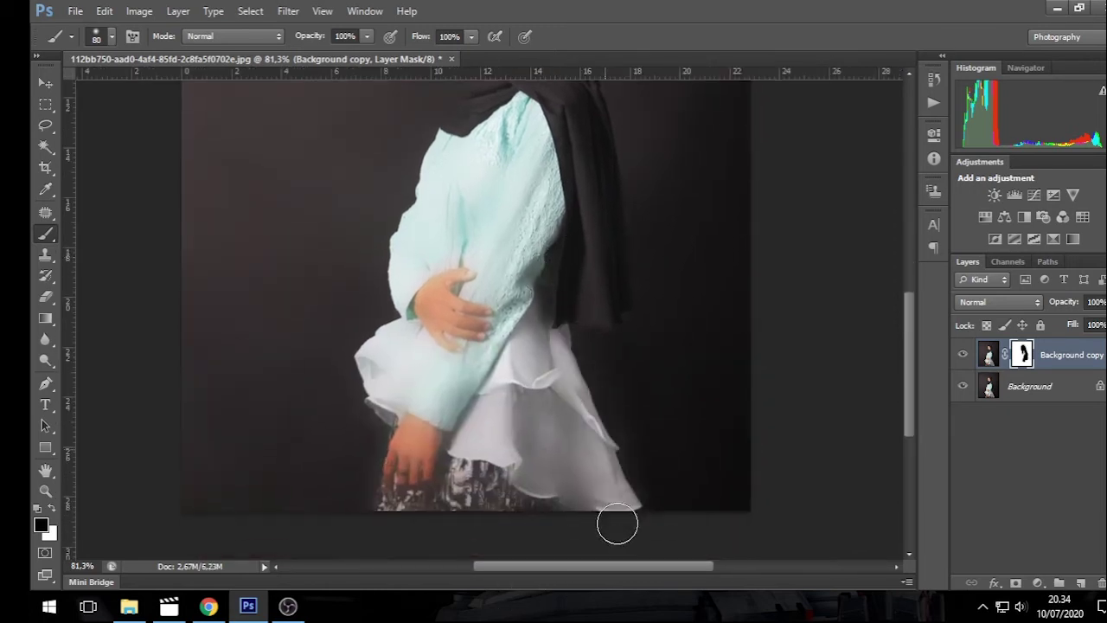
mouse_move(624, 501)
mouse_down()
mouse_move(502, 536)
mouse_move(536, 467)
mouse_move(576, 556)
mouse_move(439, 368)
mouse_move(378, 440)
mouse_move(394, 363)
mouse_move(371, 344)
mouse_move(405, 205)
mouse_move(432, 393)
mouse_up()
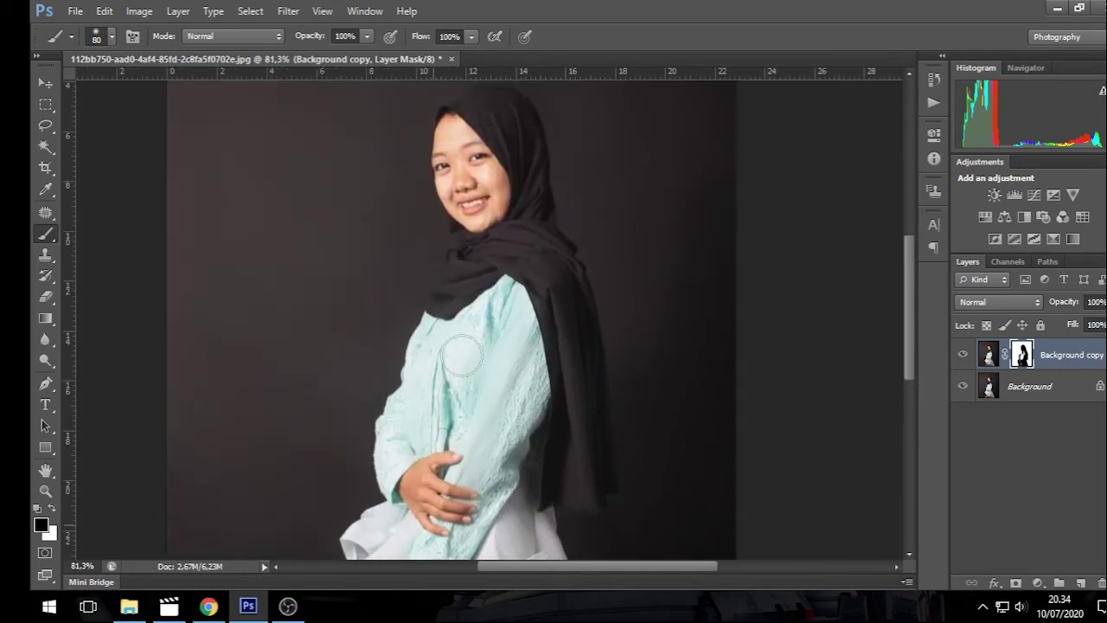
drag(497, 273, 448, 383)
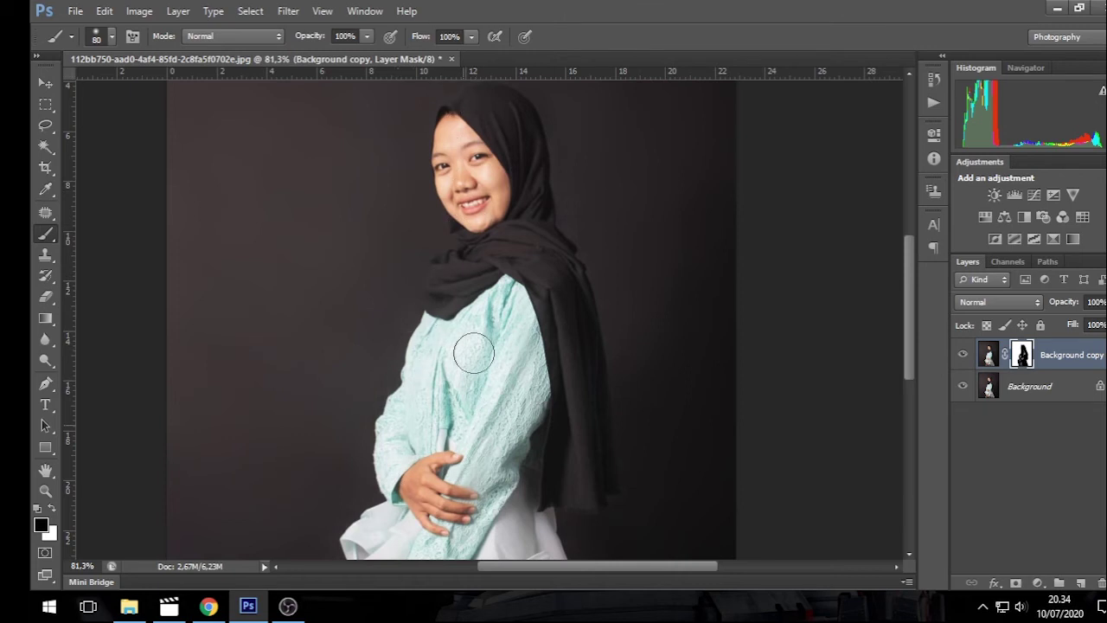
drag(456, 502, 468, 362)
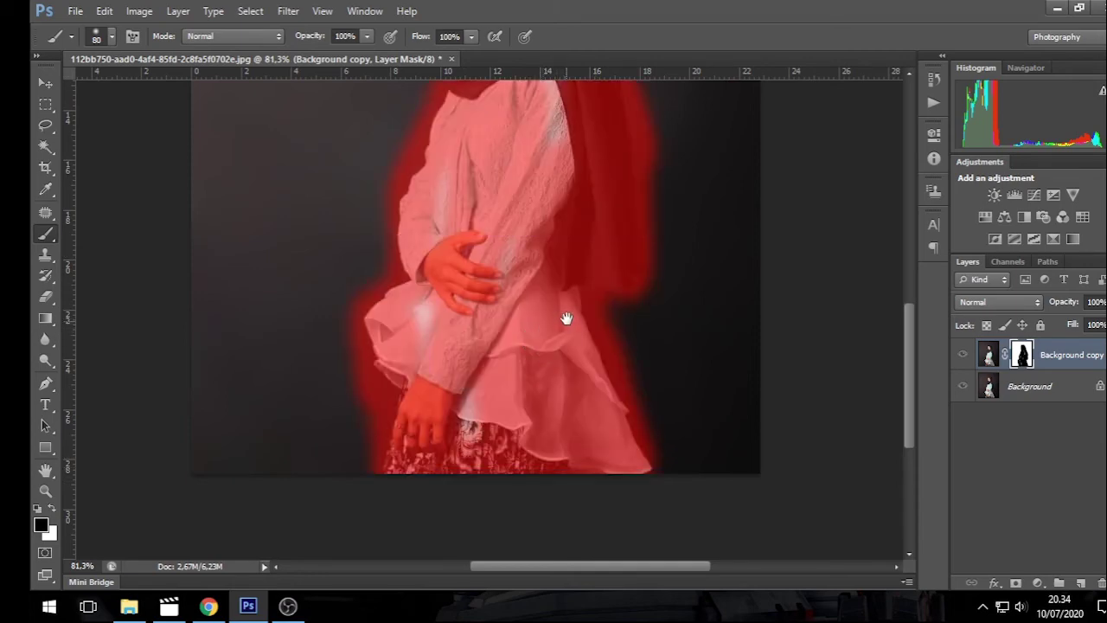
- Pan over the red mask overlay from face to head, then hide the overlay
drag(567, 318, 547, 444)
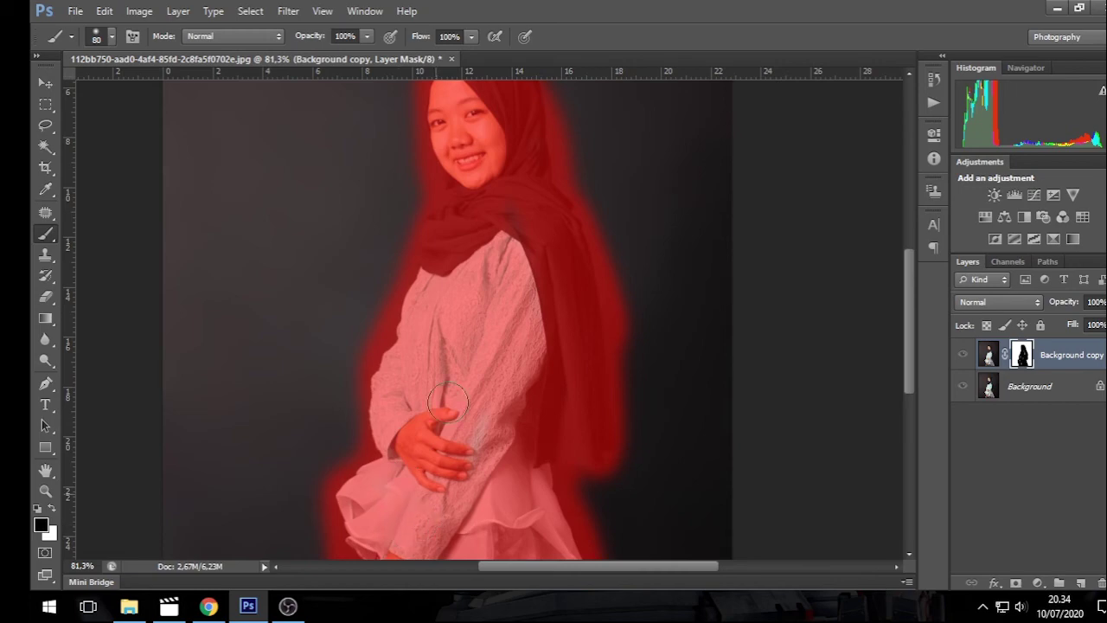
mouse_move(469, 357)
mouse_down()
mouse_move(432, 510)
mouse_move(435, 489)
mouse_up()
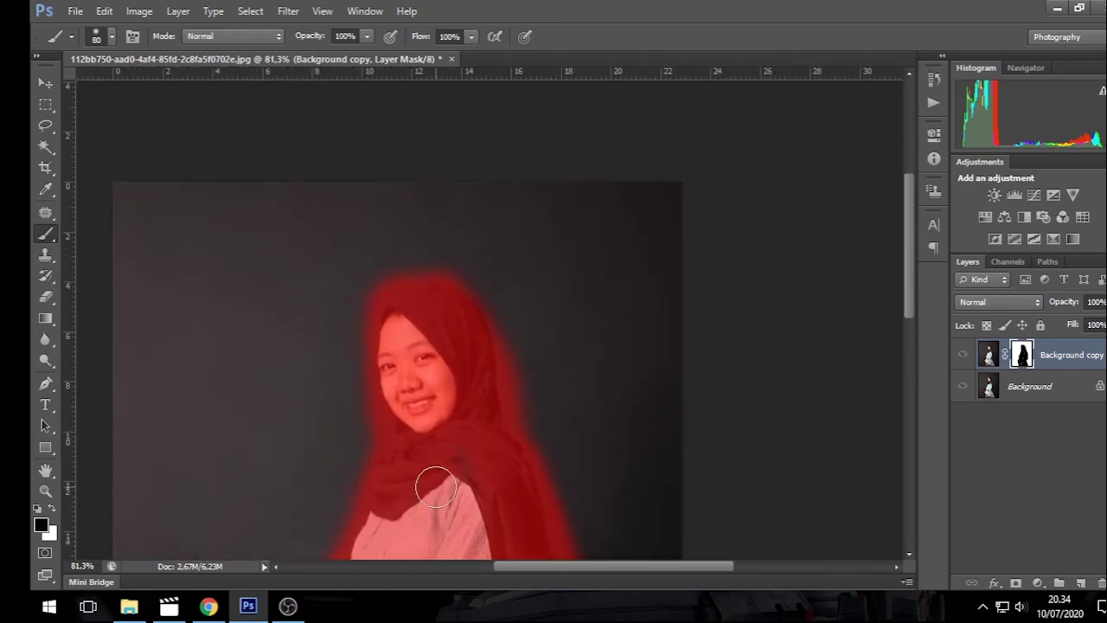
key(backslash)
- Zoom in on the backdrop beside the face, zoom back out, and hide Background copy to compare
scroll(435, 346, down, 2)
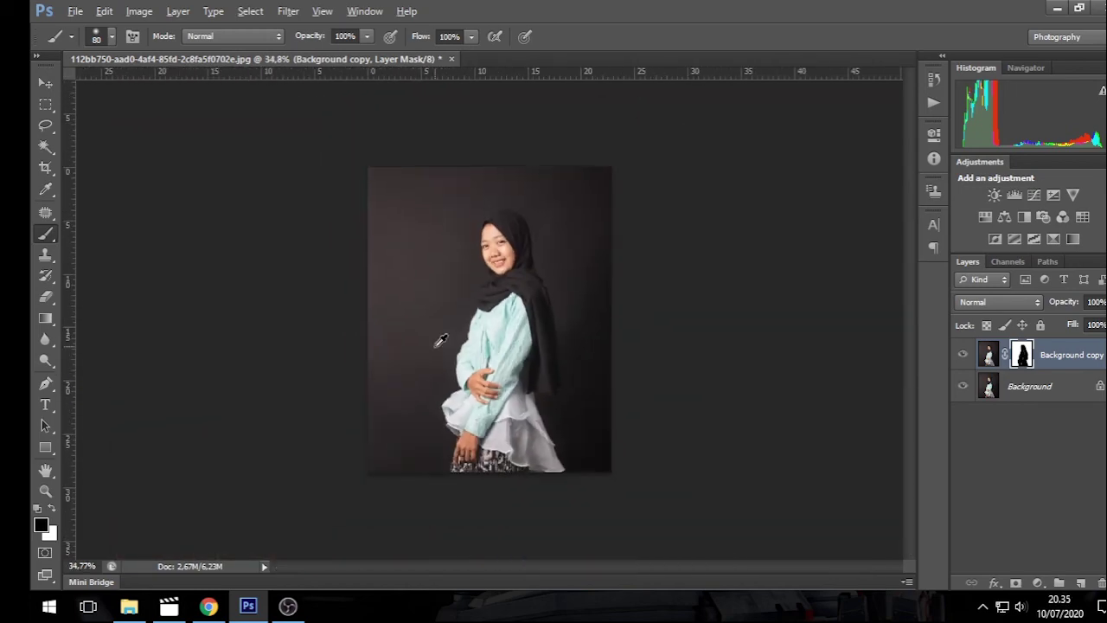
scroll(383, 279, up, 2)
scroll(383, 280, up, 2)
scroll(516, 314, up, 3)
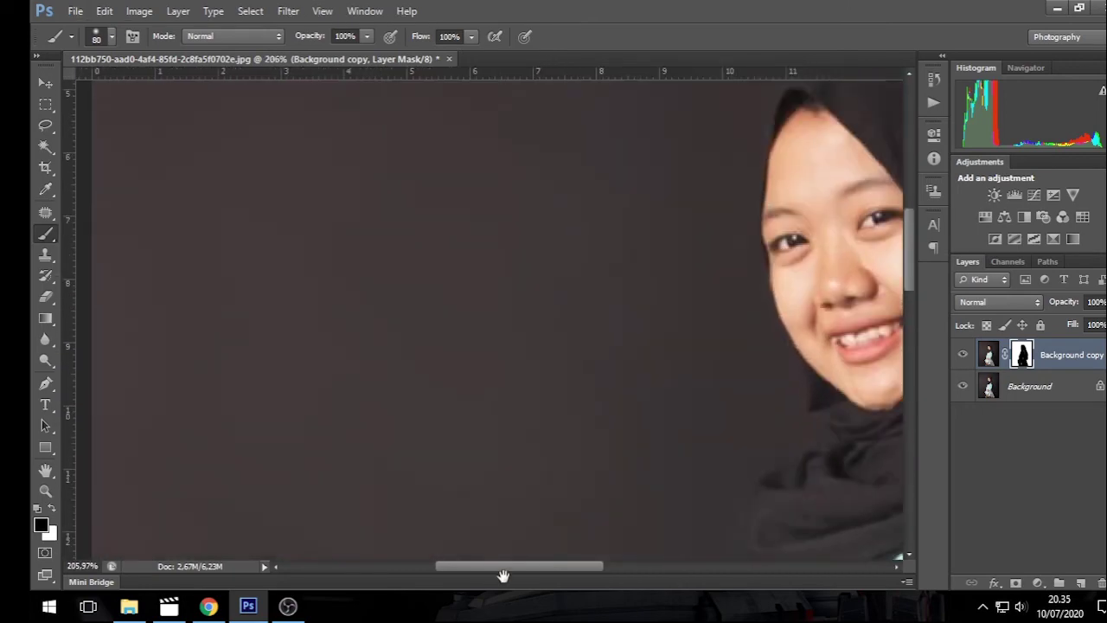
mouse_move(516, 314)
mouse_down()
mouse_move(521, 334)
mouse_move(521, 292)
mouse_up()
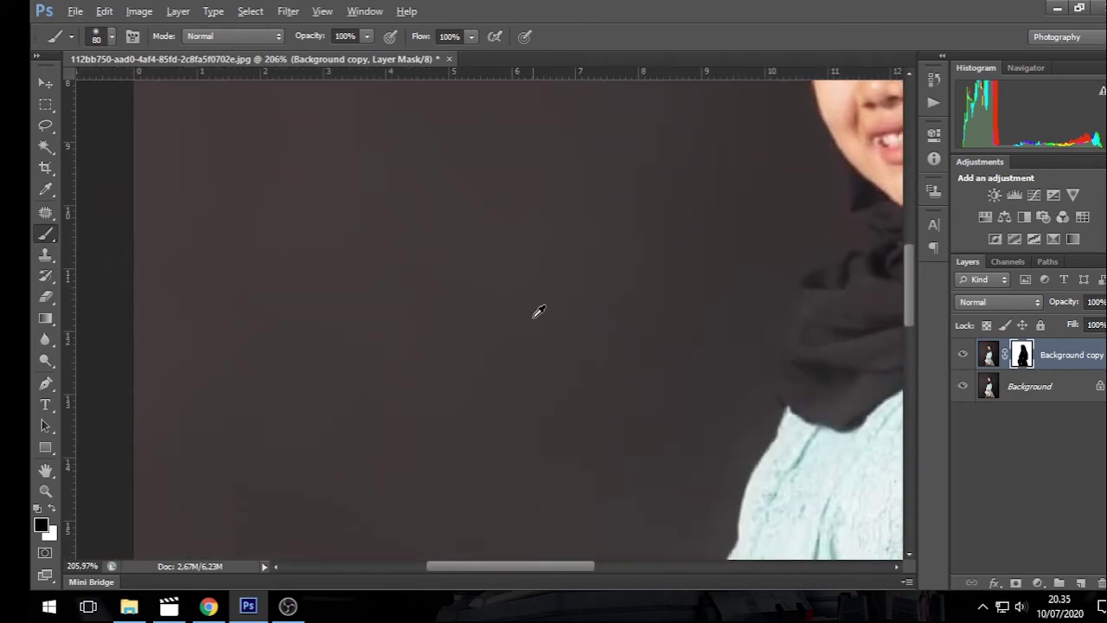
scroll(536, 315, down, 3)
scroll(536, 320, down, 2)
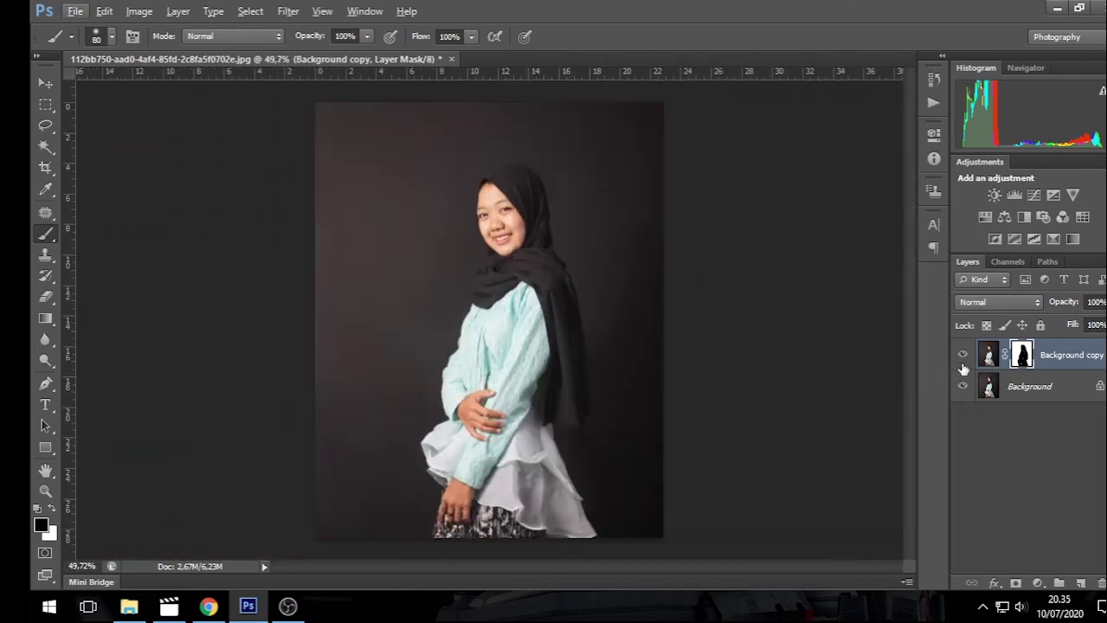
click(963, 356)
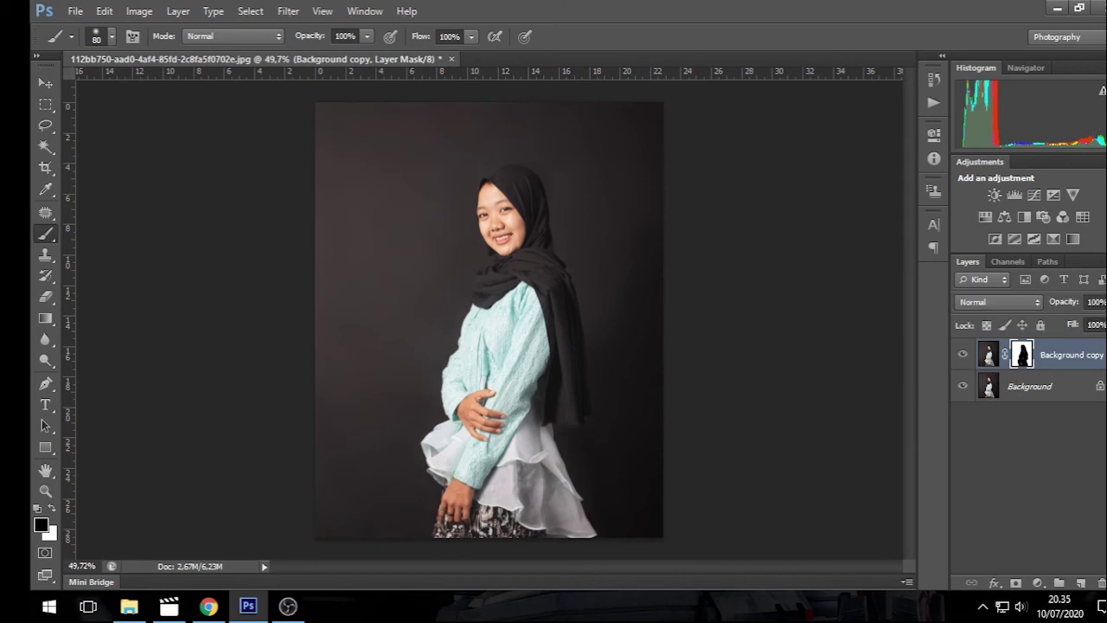
- Save the portrait as a JPEG named 'aa' in Downloads, declining to replace the existing file
key(ctrl+shift+s)
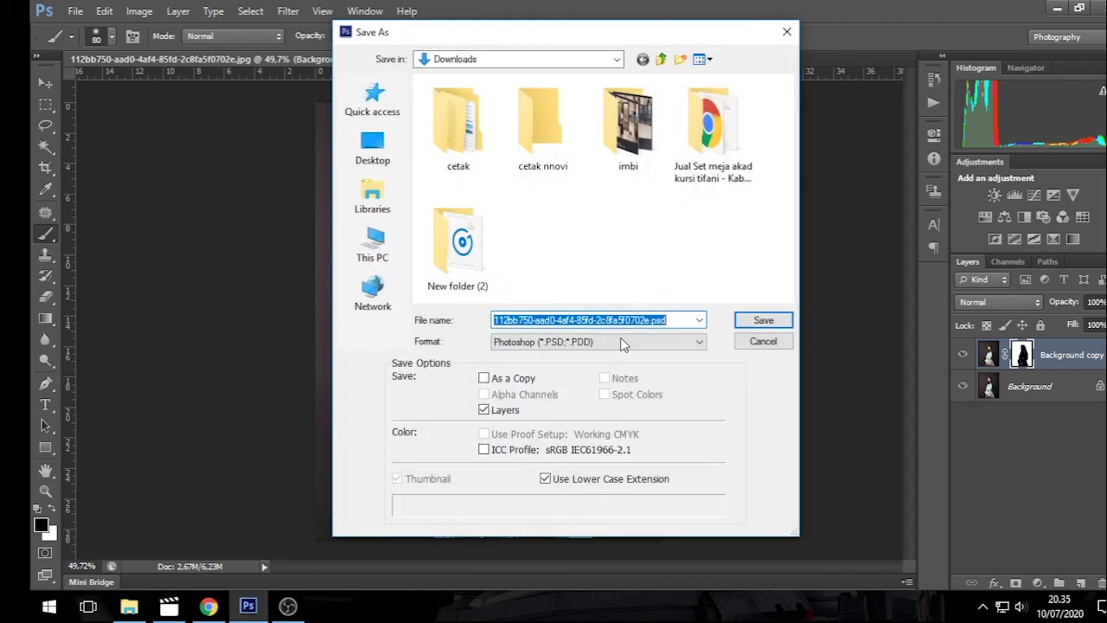
click(626, 342)
click(619, 442)
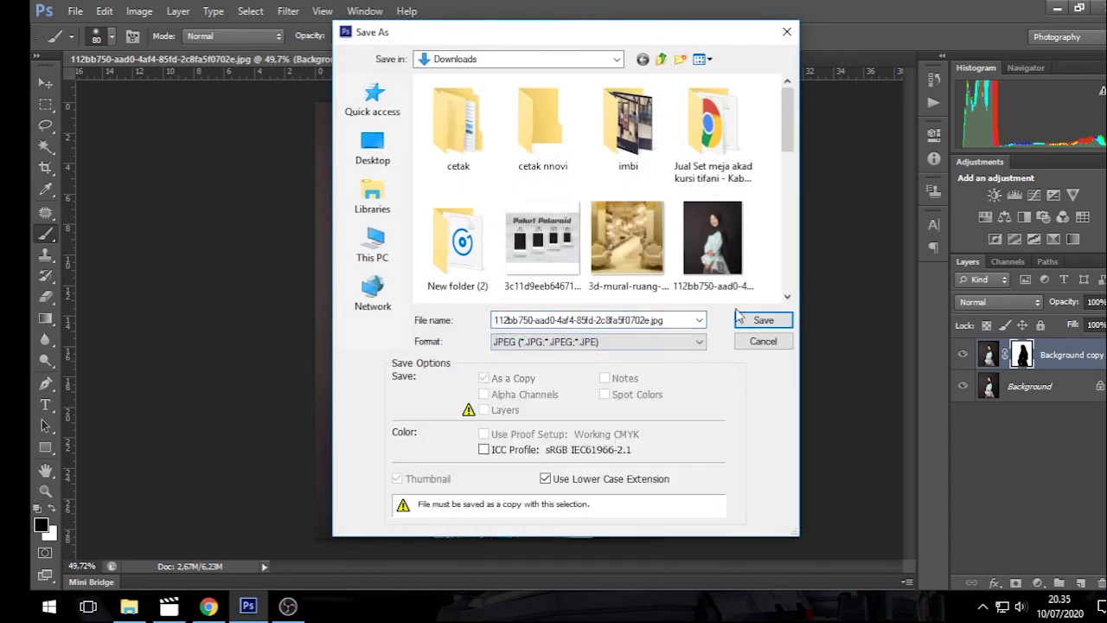
click(768, 322)
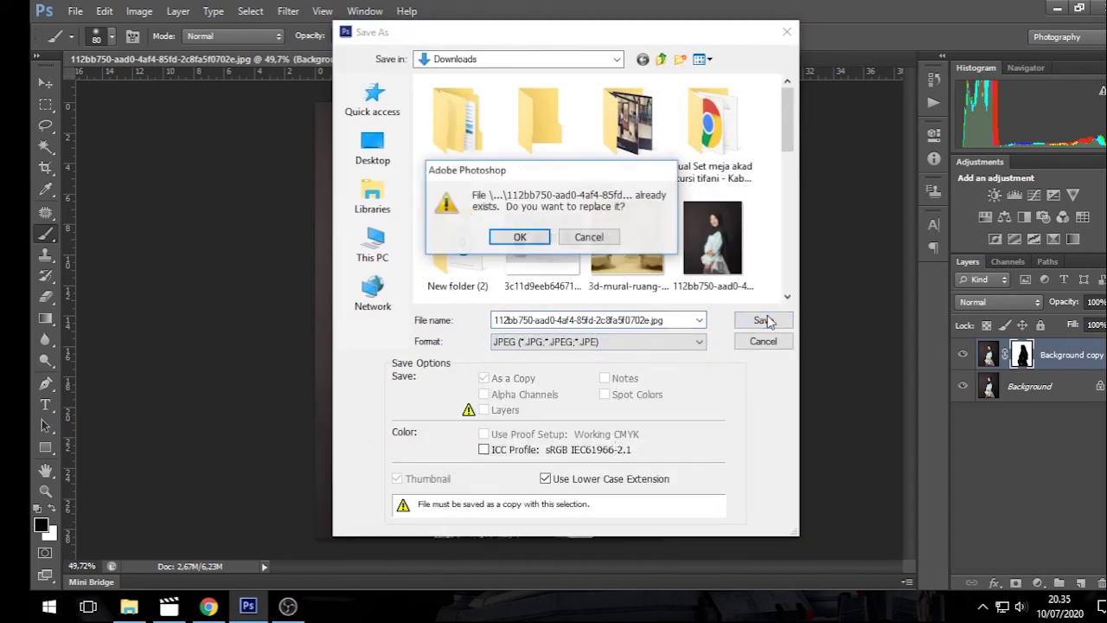
click(588, 238)
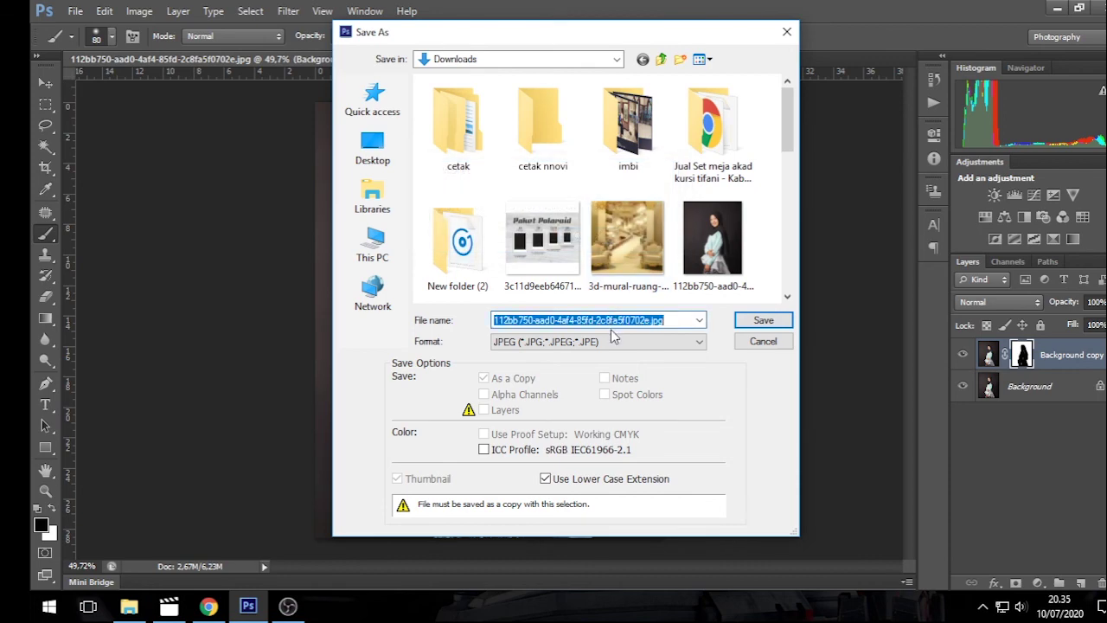
text(aa)
click(758, 322)
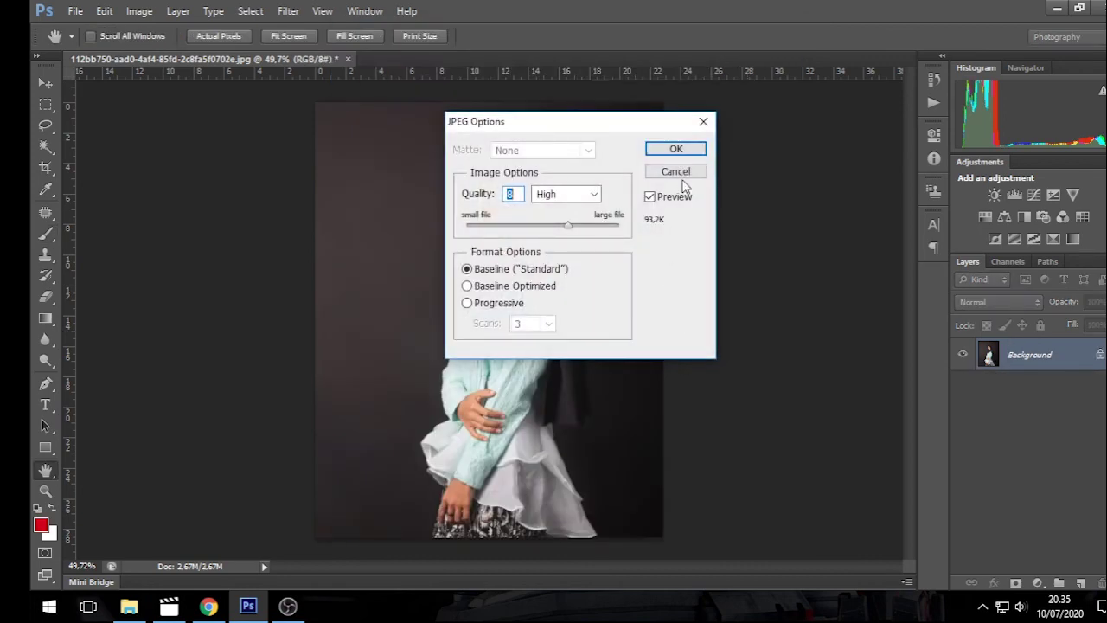